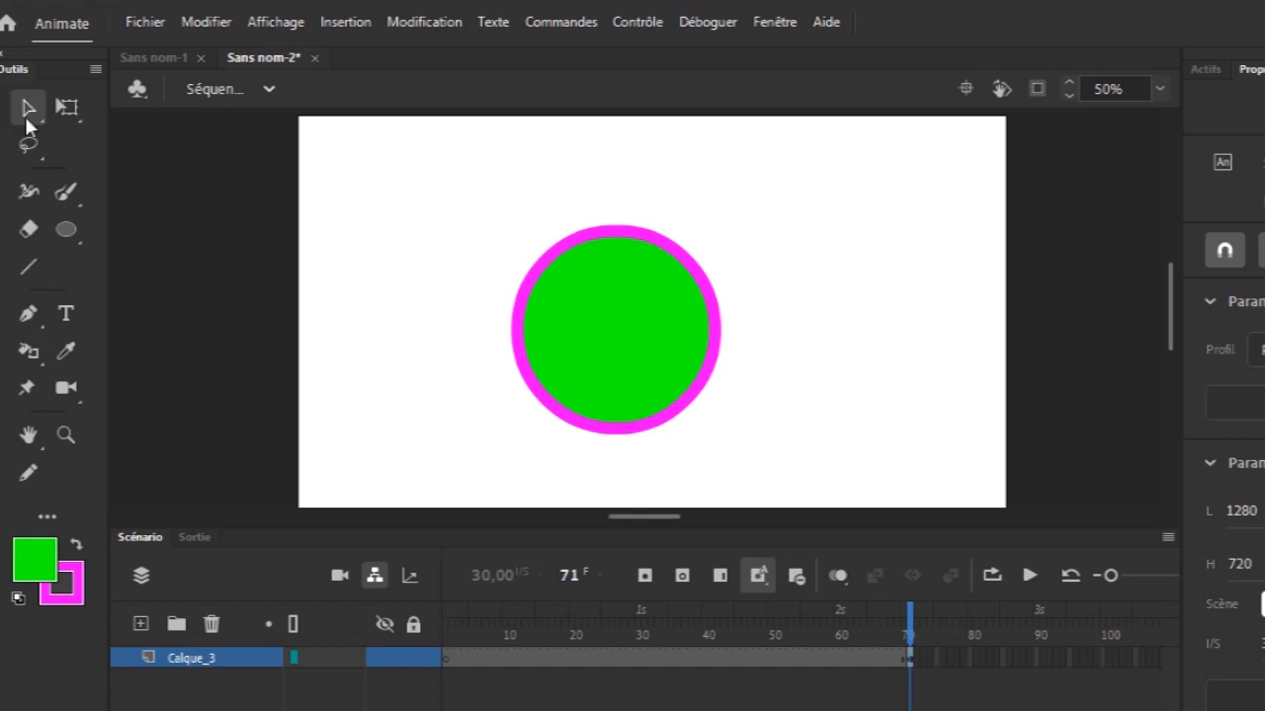
# - Move the green circle with its outline up and slightly left on the stage and thin its magenta stroke
pyautogui.moveTo(28, 122); pyautogui.dragTo(144, 117)
pyautogui.moveTo(34, 114); pyautogui.dragTo(138, 111)
pyautogui.click(67, 106)
pyautogui.moveTo(424, 188); pyautogui.dragTo(795, 460)
pyautogui.moveTo(697, 365); pyautogui.dragTo(685, 327)
pyautogui.moveTo(1262, 597); pyautogui.dragTo(1242, 601)
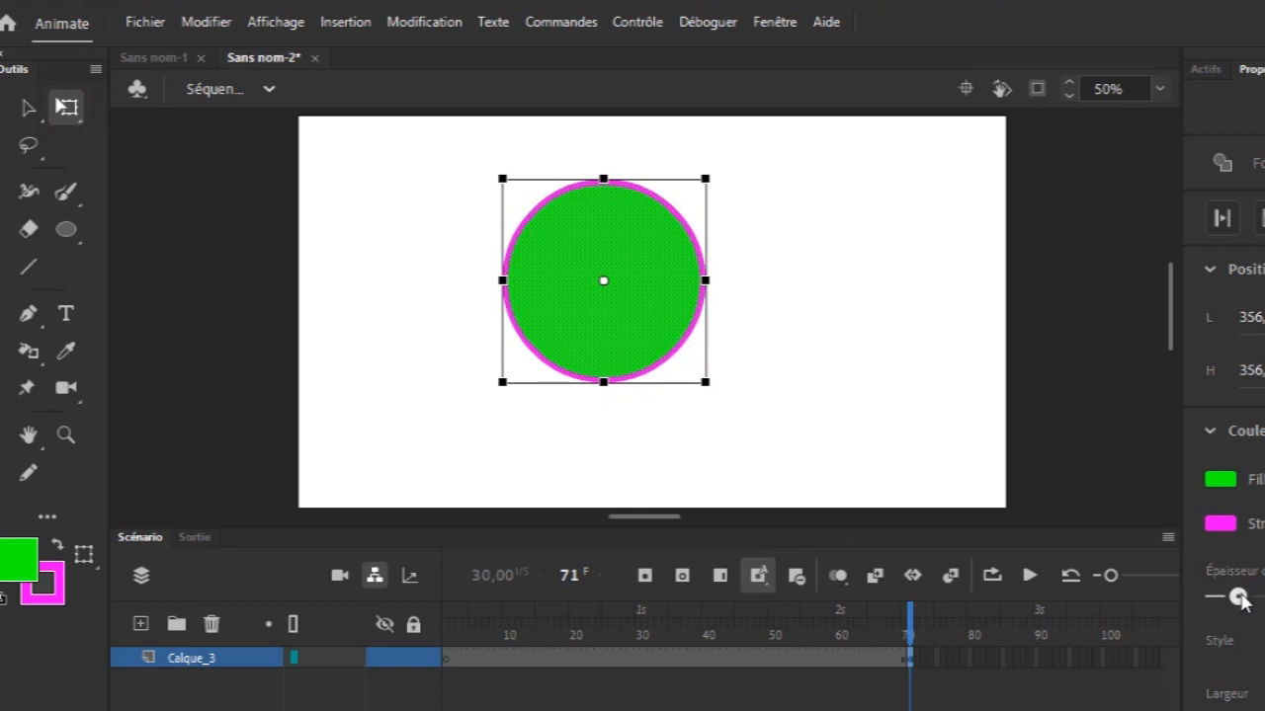
# - Deselect the circle and turn off the layer parenting view in the timeline
pyautogui.click(204, 710)
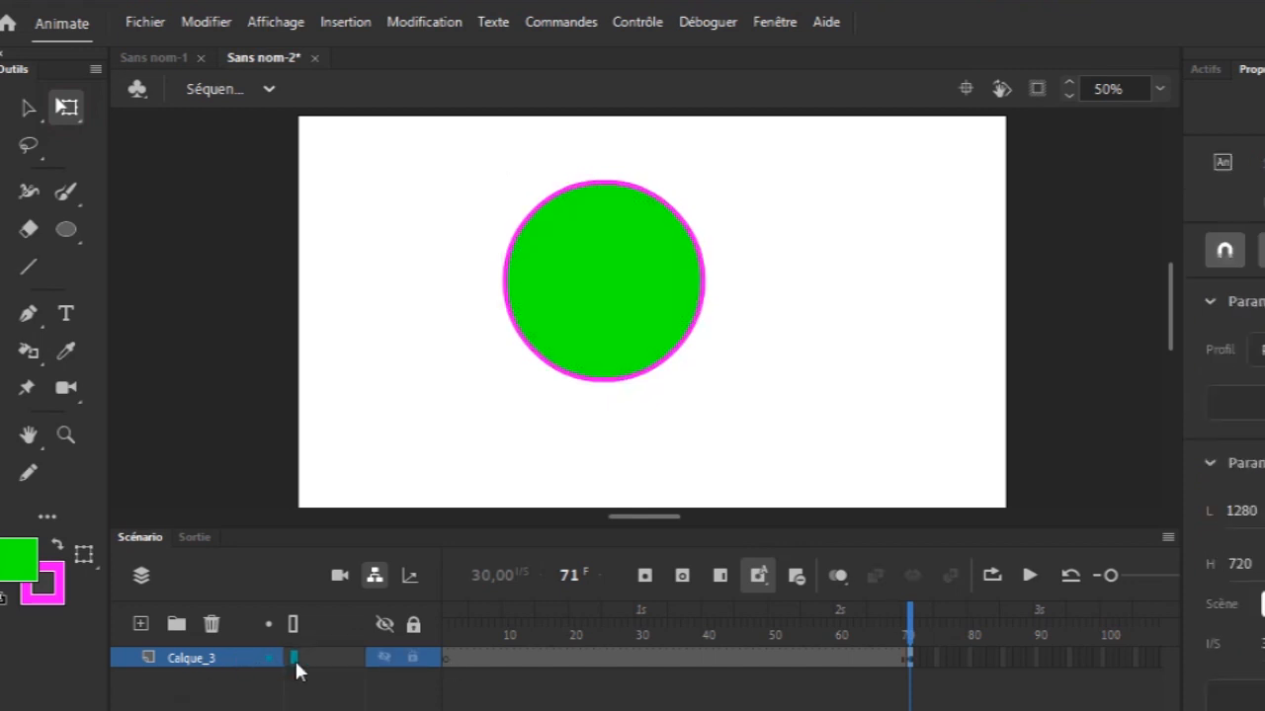
pyautogui.click(374, 579)
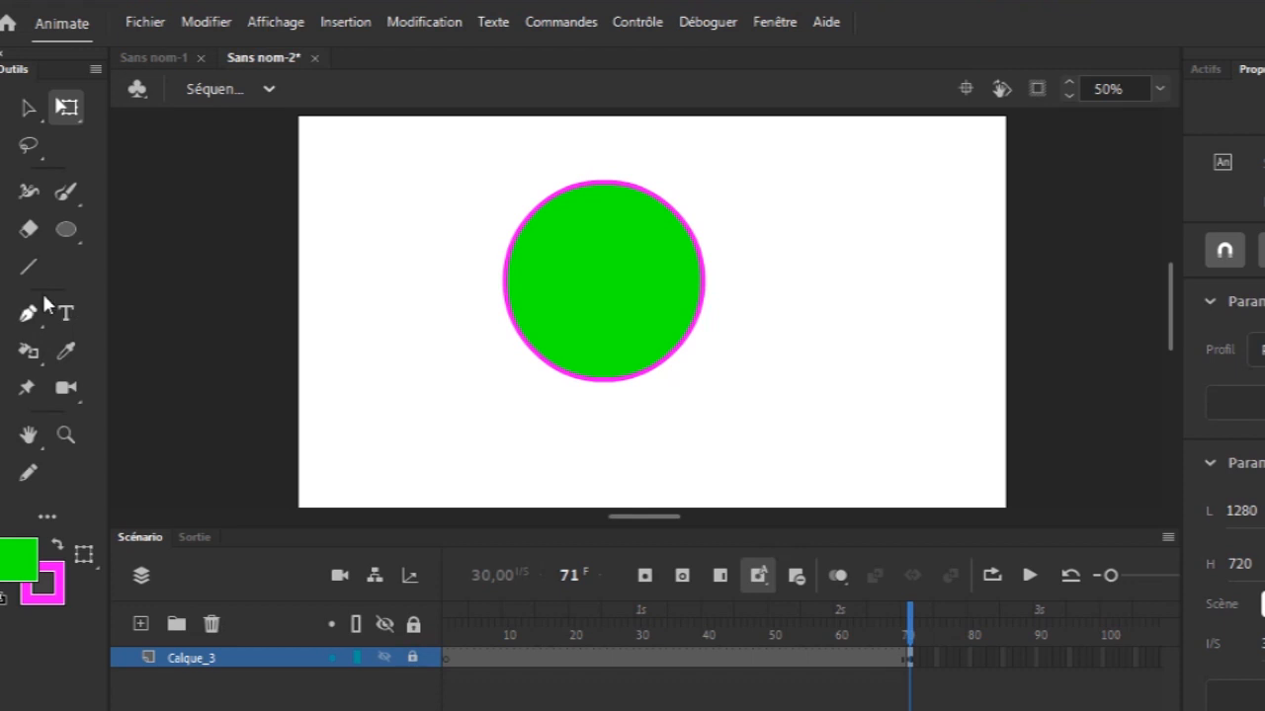
# - Try to erase the circle on the locked Calque_3 layer, and unlock that layer
pyautogui.click(27, 232)
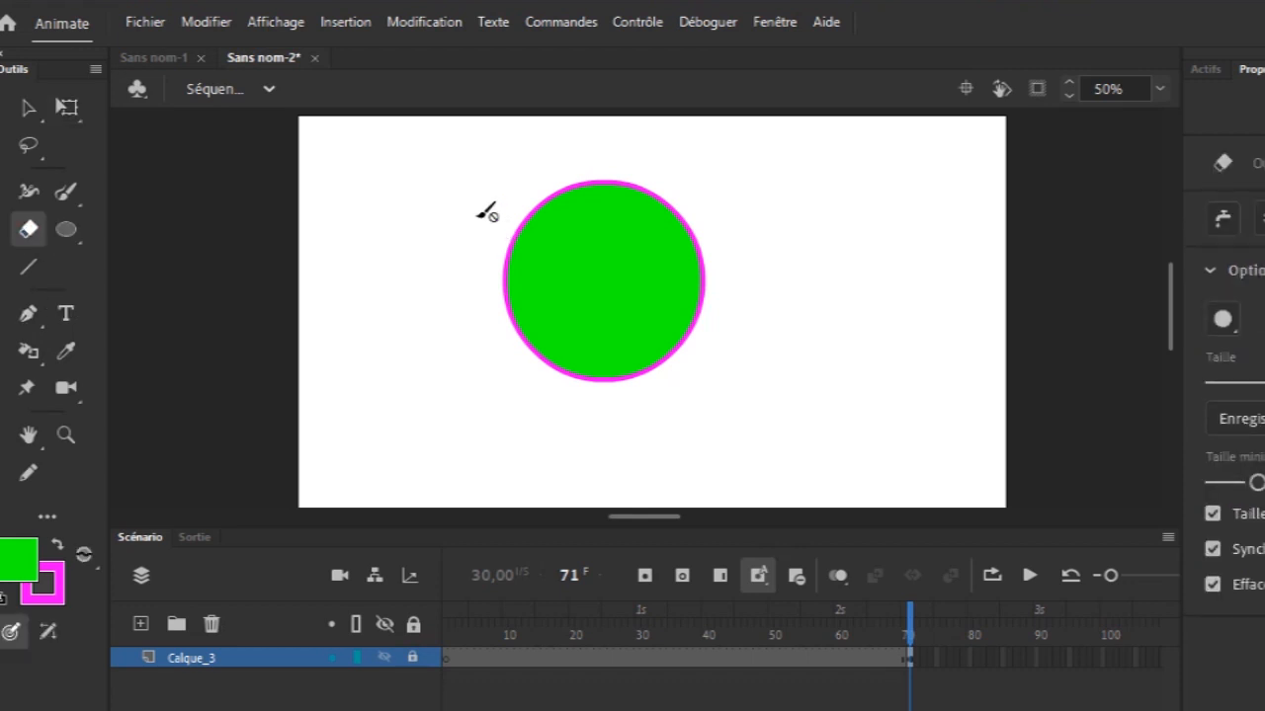
pyautogui.click(579, 300)
pyautogui.click(1072, 453)
pyautogui.click(412, 657)
# - Hide the Calque_3 layer and show it again
pyautogui.click(490, 592)
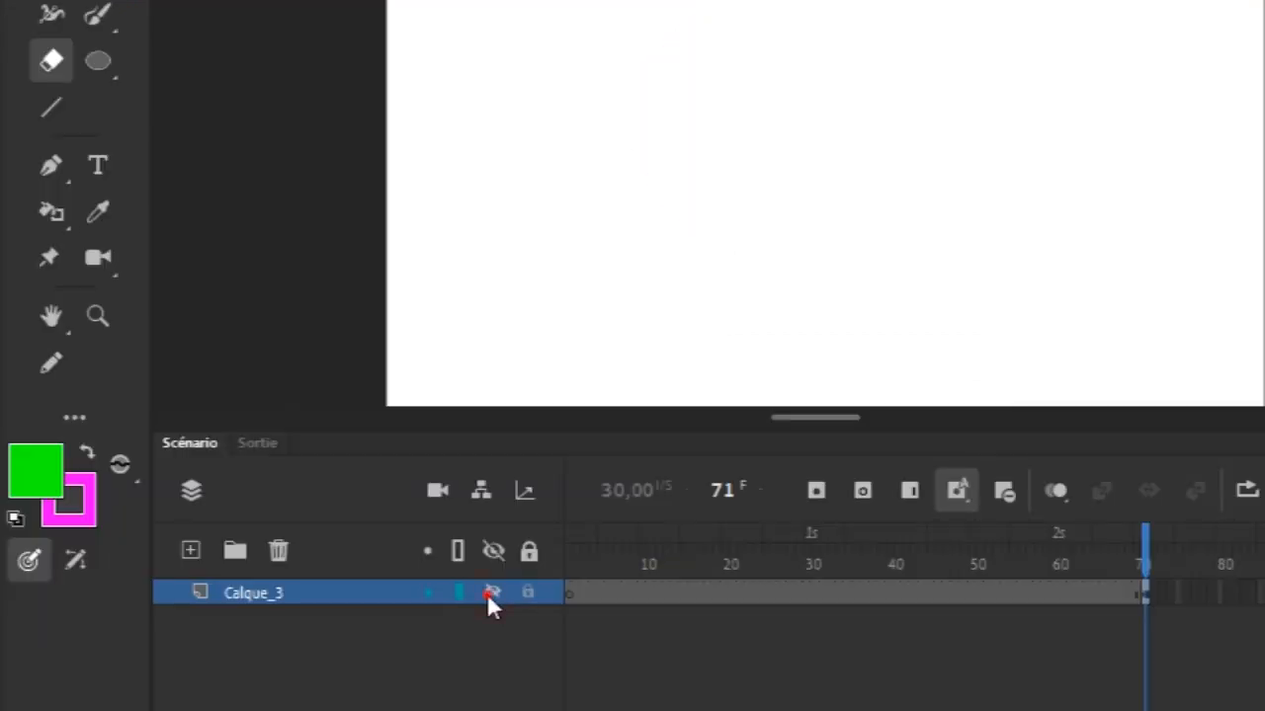
pyautogui.click(490, 593)
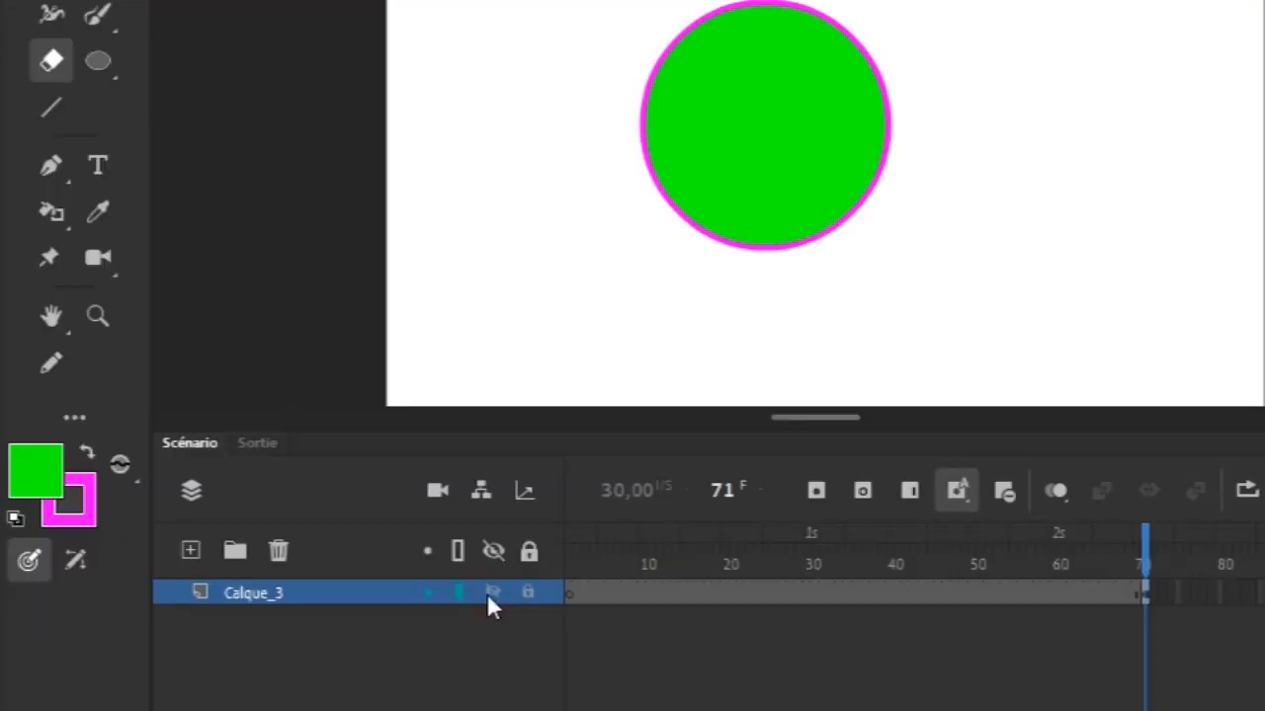
# - Try to leave the Calque_3 layer without a name, and undo the renaming
pyautogui.doubleClick(252, 590)
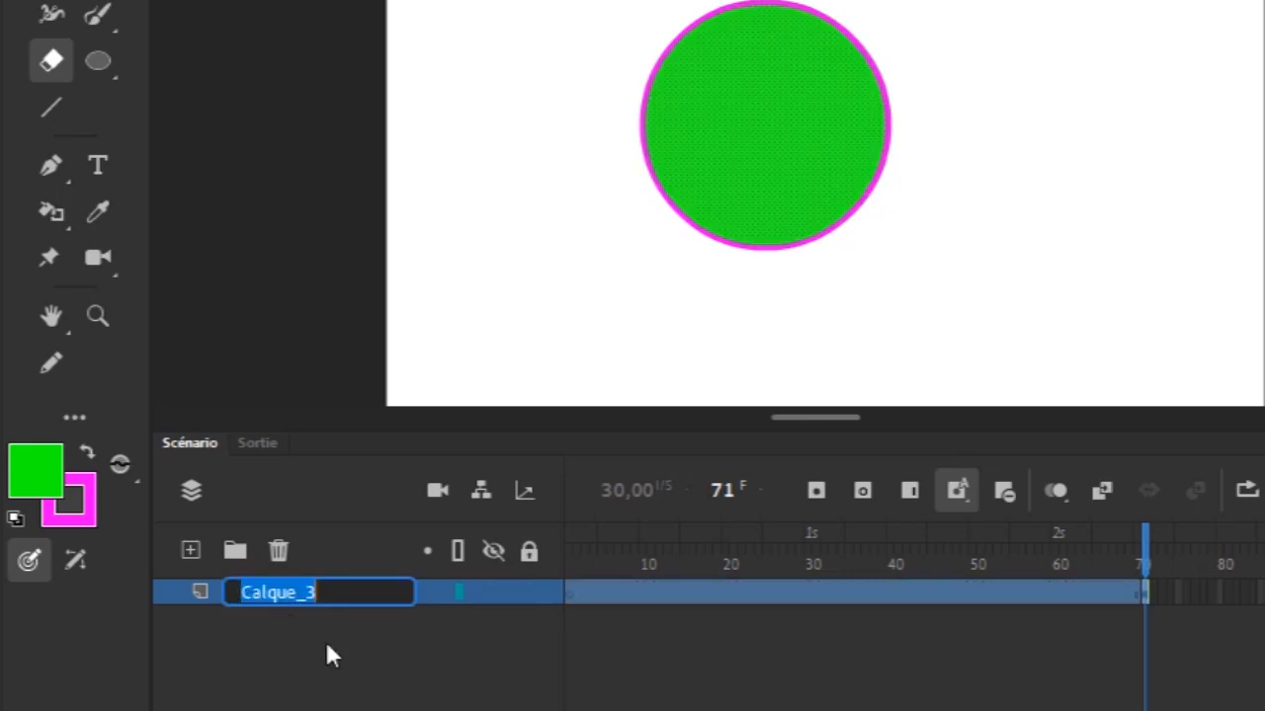
pyautogui.press('BackSpace')
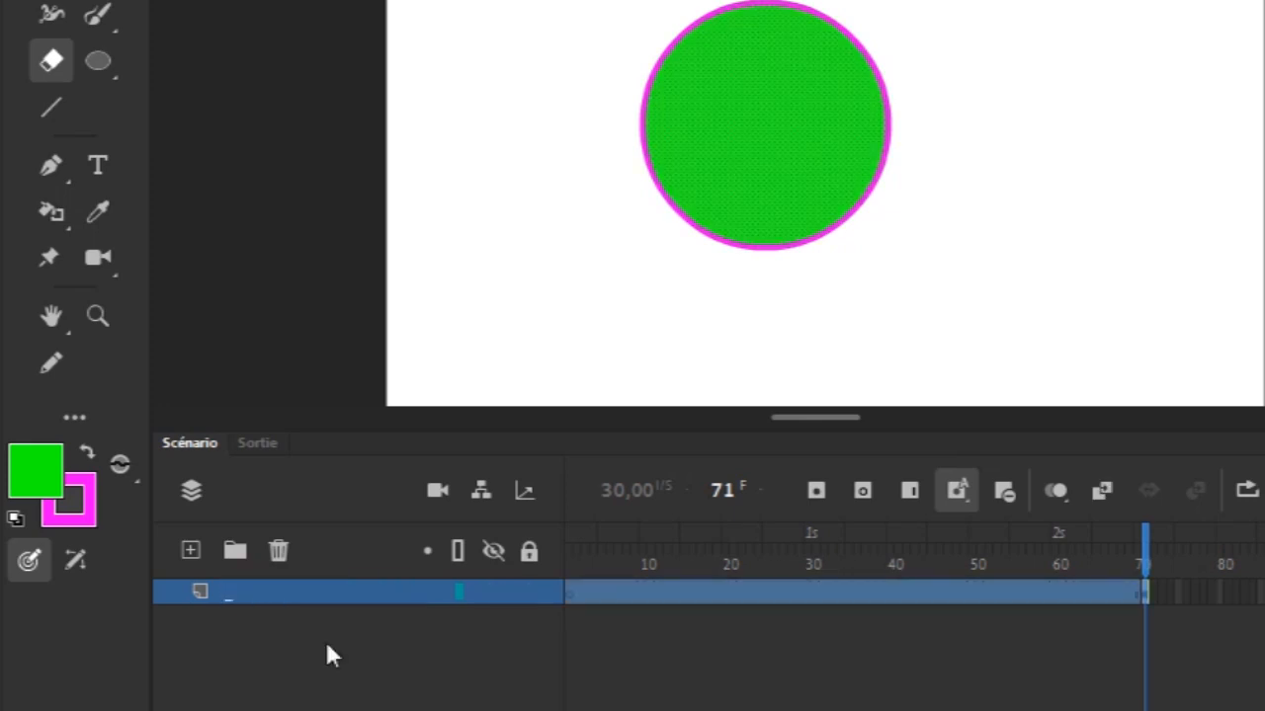
pyautogui.hotkey('ctrl', 'z')
pyautogui.click(272, 603)
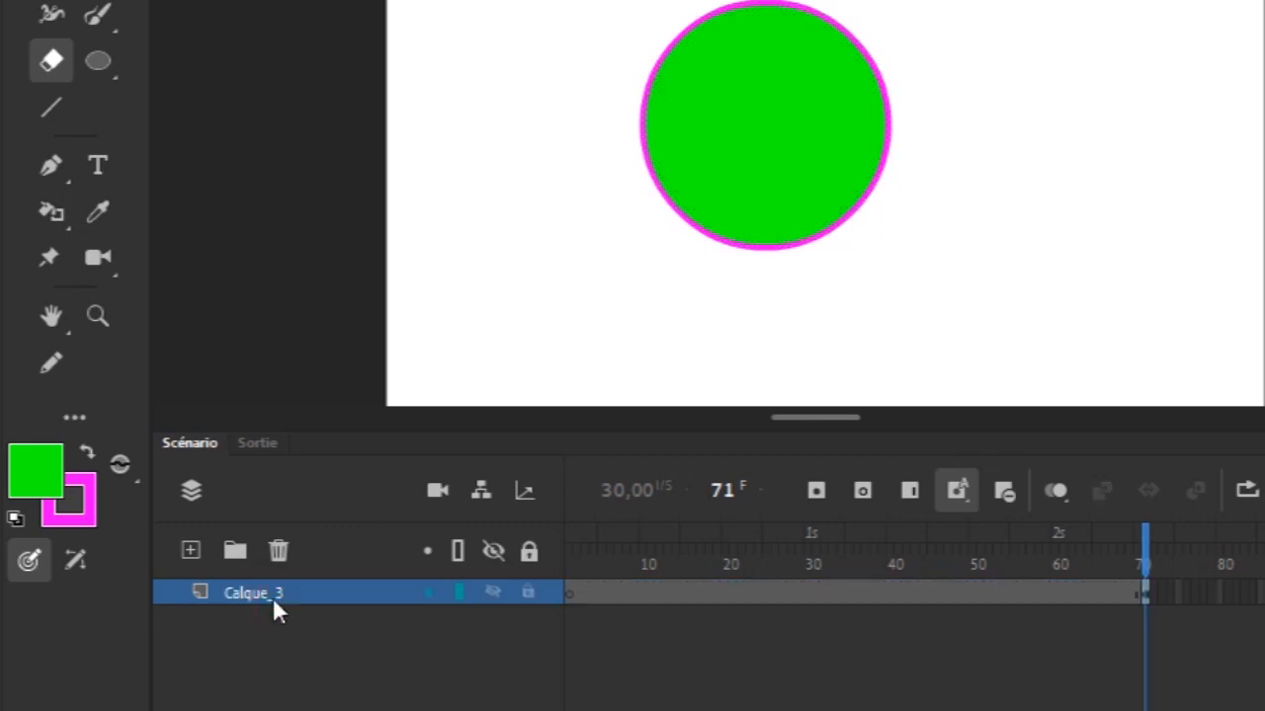
pyautogui.click(272, 598)
pyautogui.doubleClick(272, 598)
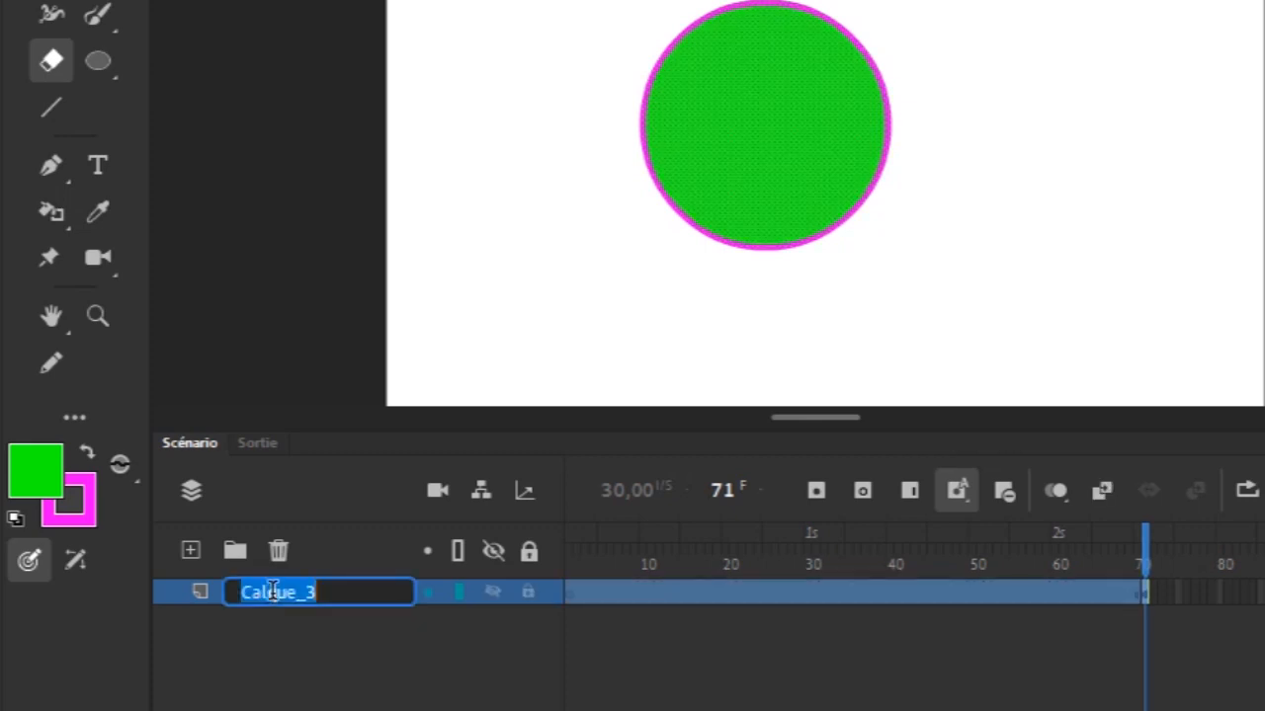
pyautogui.press('Right')
pyautogui.press('BackSpace')
pyautogui.press('BackSpace')
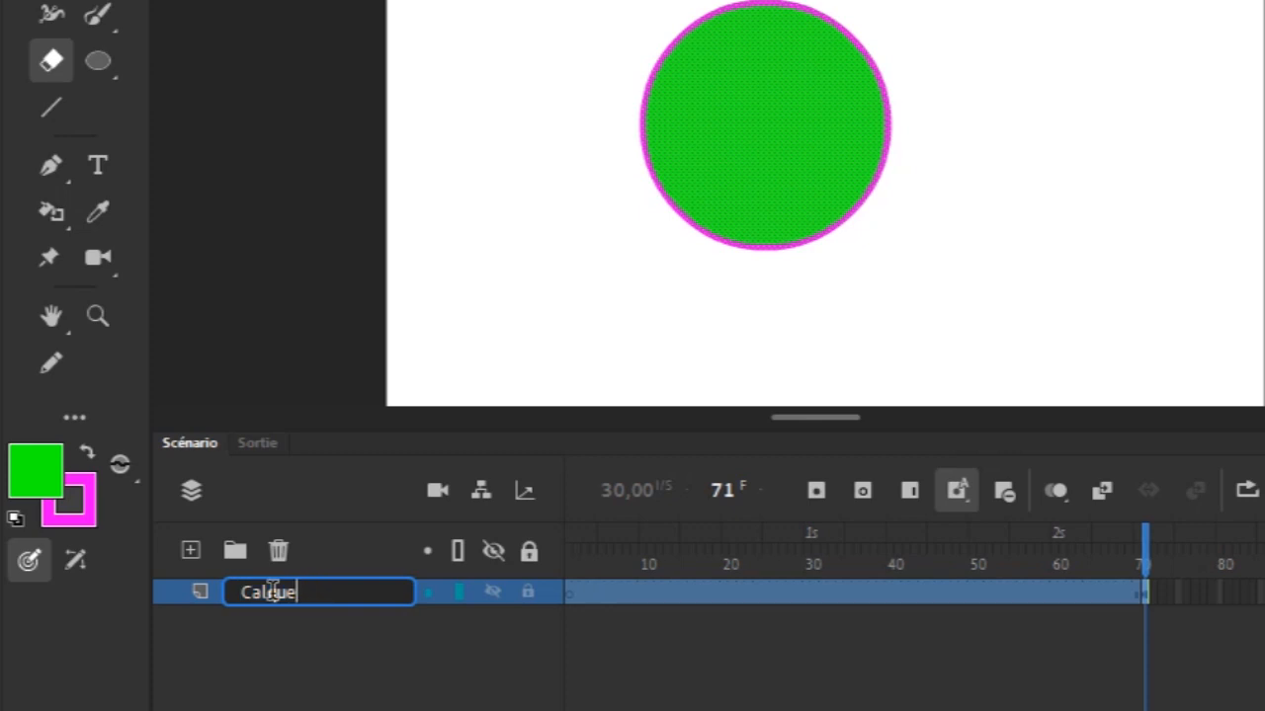
pyautogui.press('BackSpace')
pyautogui.press('BackSpace')
pyautogui.press('BackSpace')
pyautogui.press('BackSpace')
pyautogui.press('BackSpace')
pyautogui.press('BackSpace')
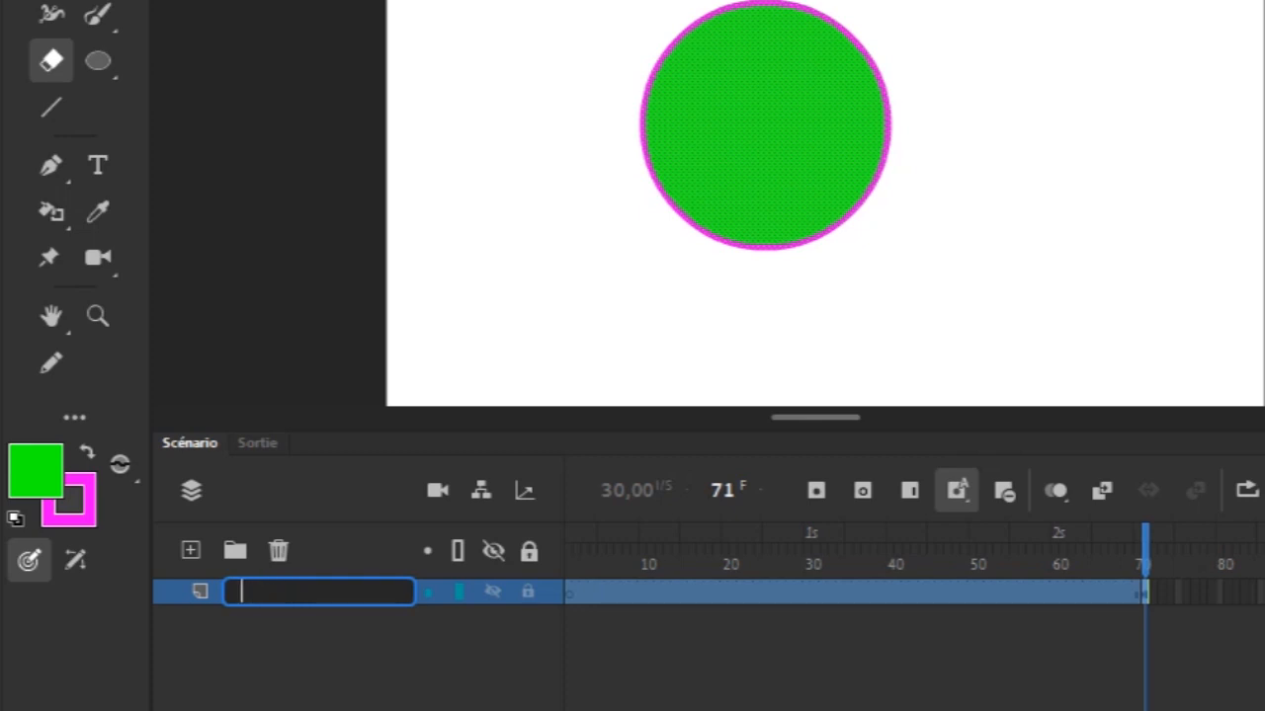
pyautogui.write('_')
pyautogui.press('Return')
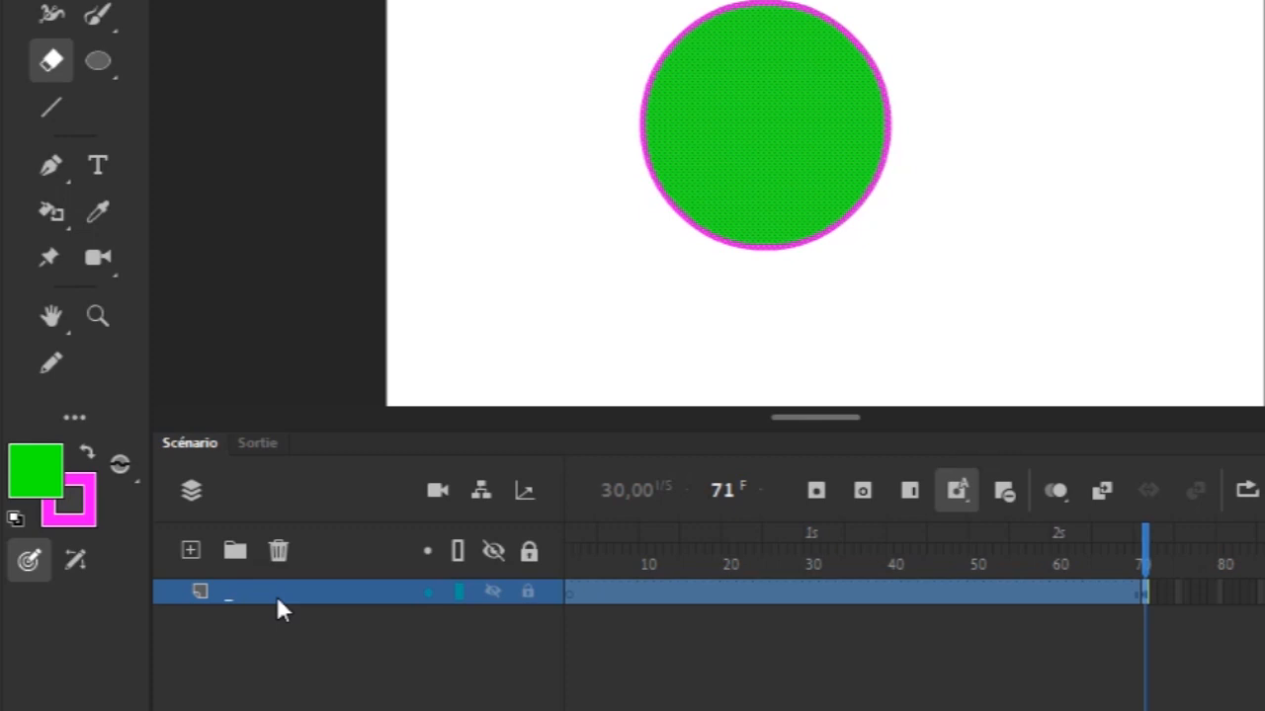
pyautogui.hotkey('ctrl', 'z')
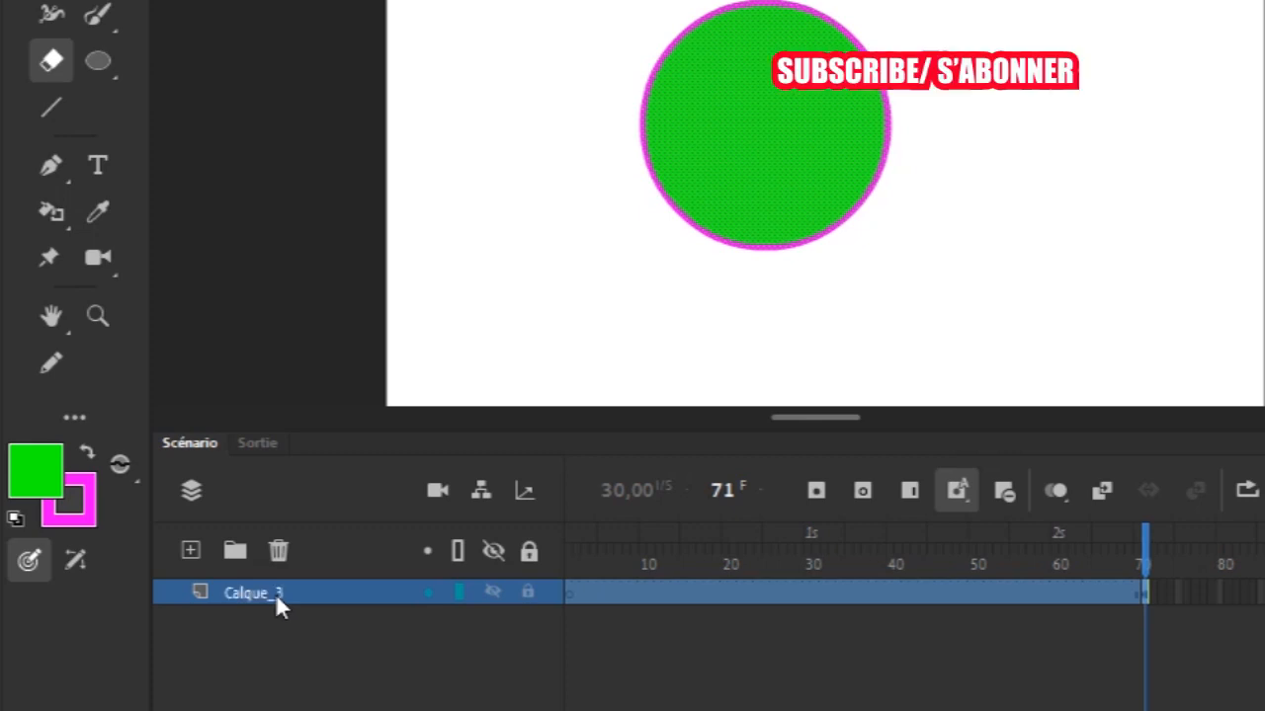
# - Rename the Calque_3 layer to cercle
pyautogui.doubleClick(266, 593)
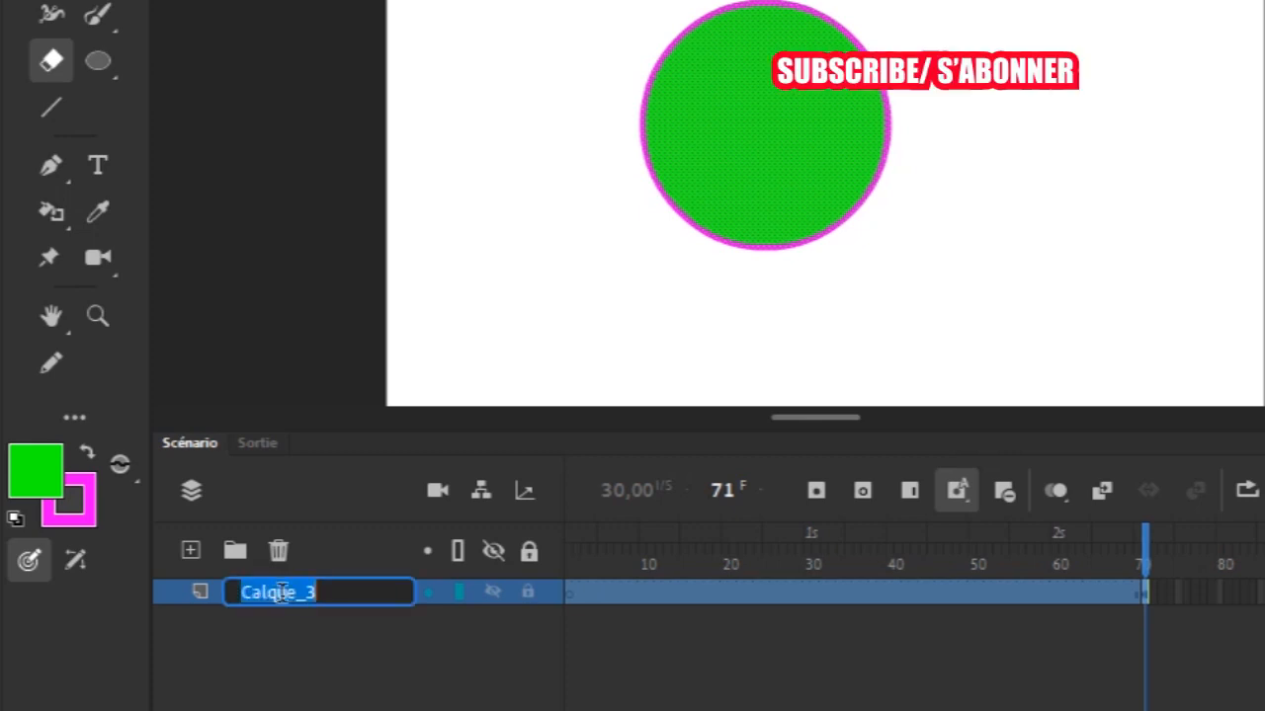
pyautogui.write('cercle')
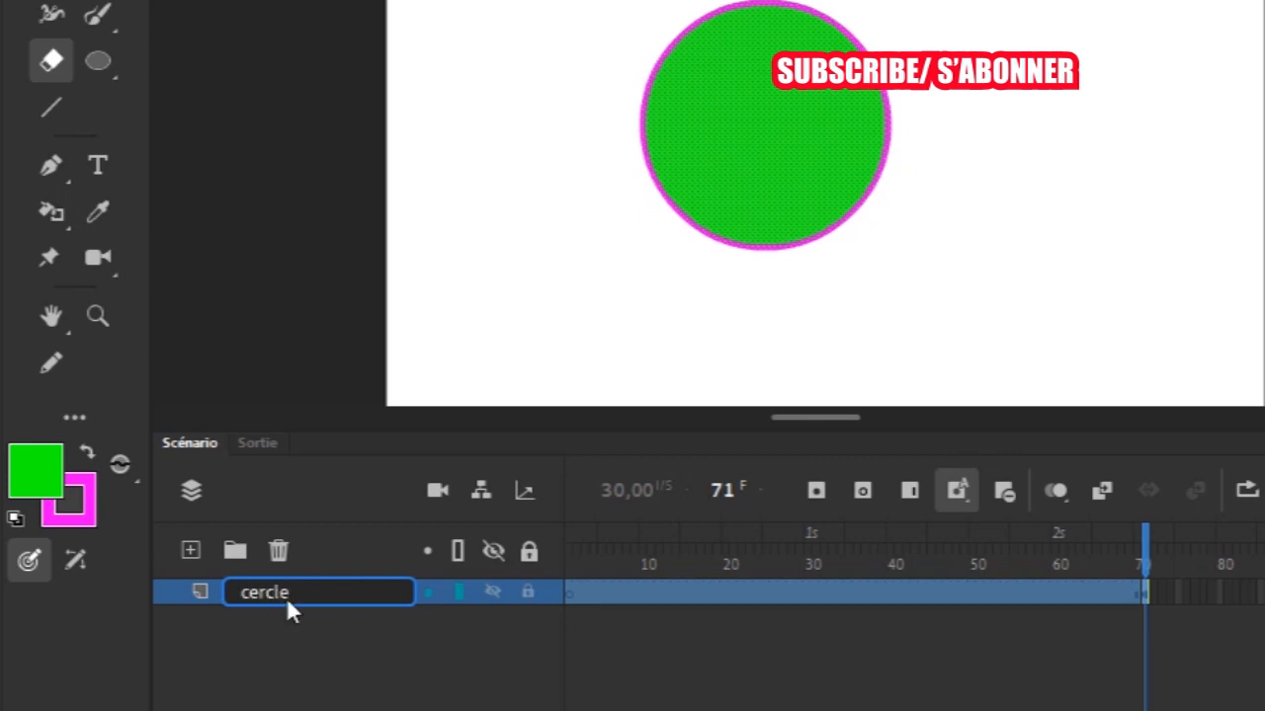
pyautogui.press('Return')
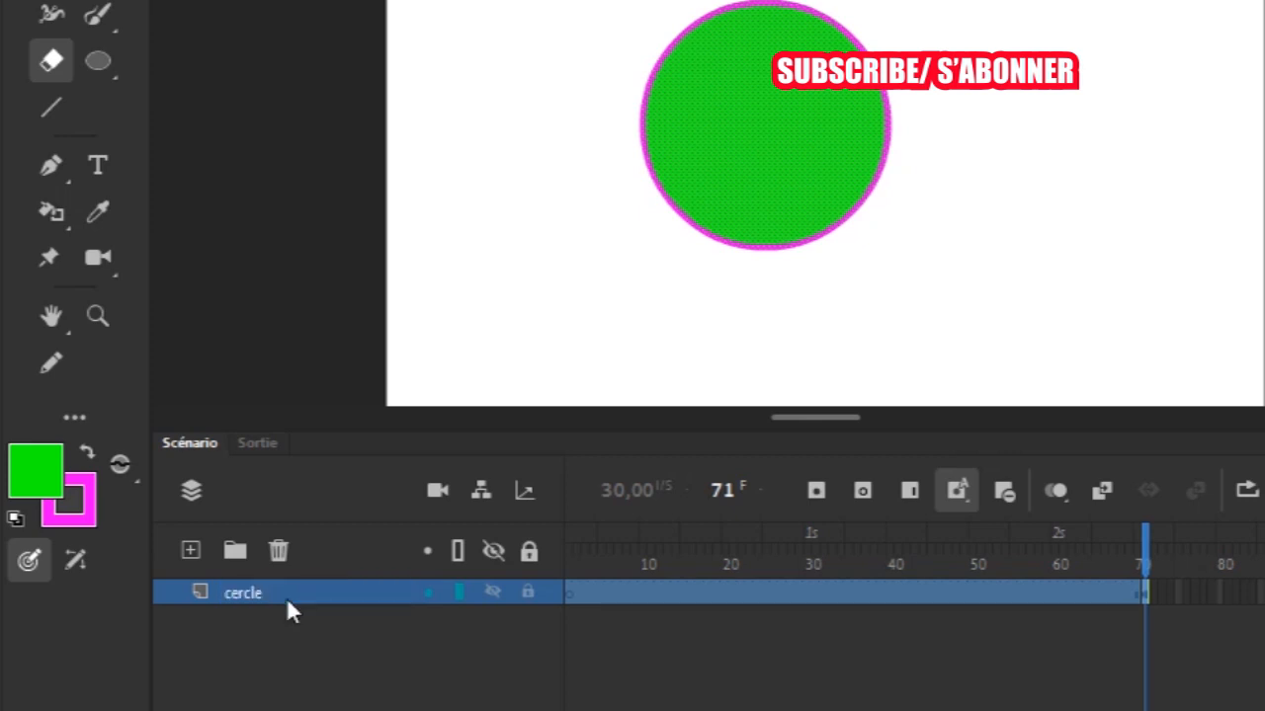
# - Duplicate the cercle layer and rename the copy cercle_bleue
pyautogui.rightClick(288, 600)
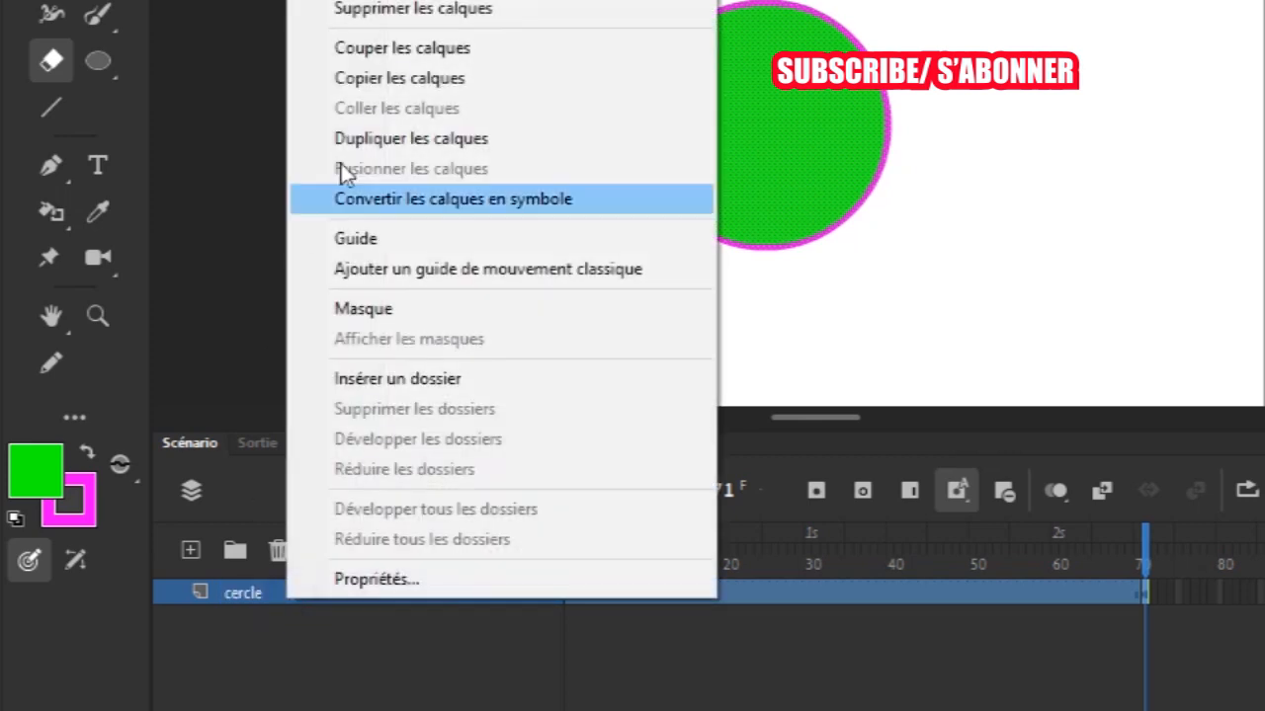
pyautogui.click(401, 139)
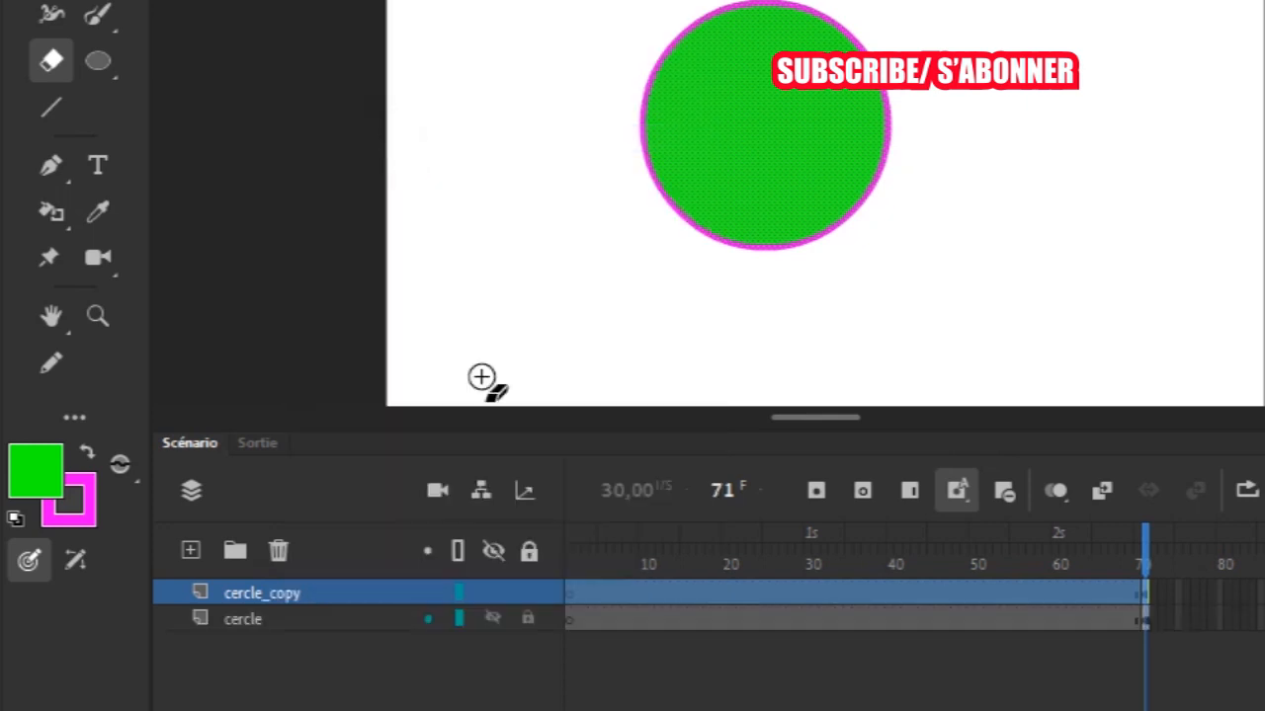
pyautogui.doubleClick(294, 592)
pyautogui.click(350, 592)
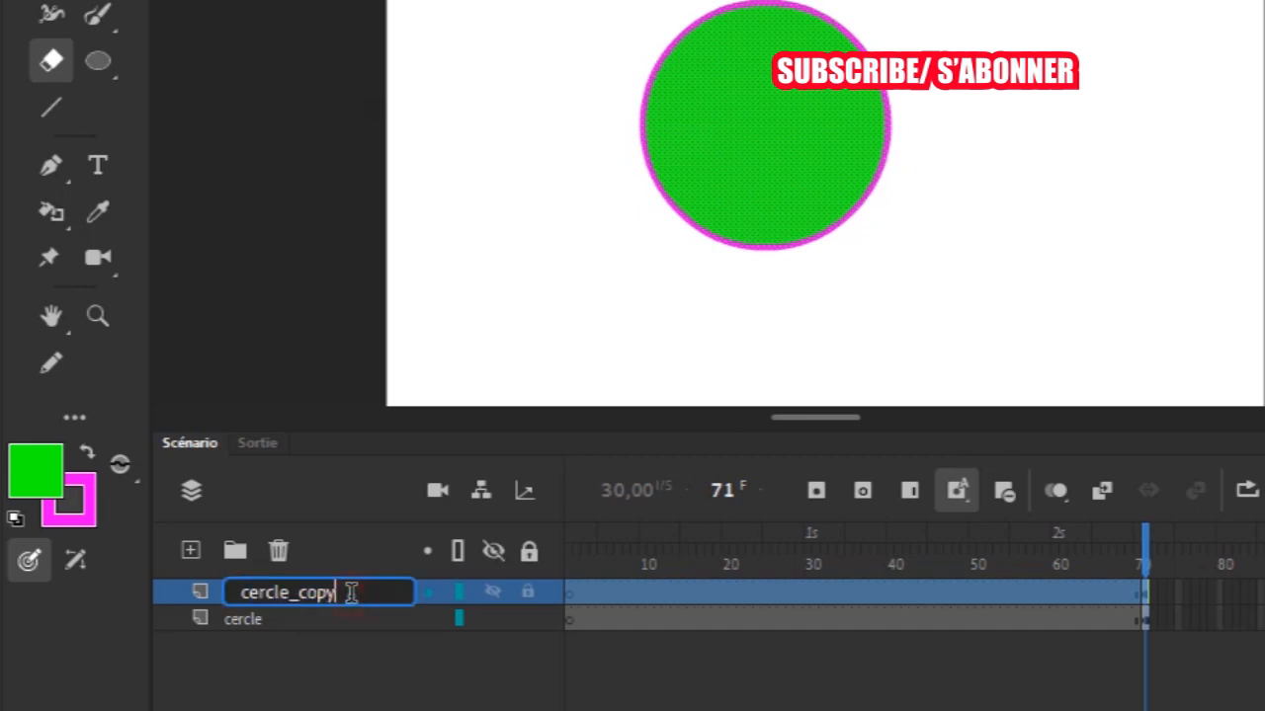
pyautogui.press('BackSpace')
pyautogui.press('BackSpace')
pyautogui.press('BackSpace')
pyautogui.press('BackSpace')
pyautogui.press('BackSpace')
pyautogui.write('bleue')
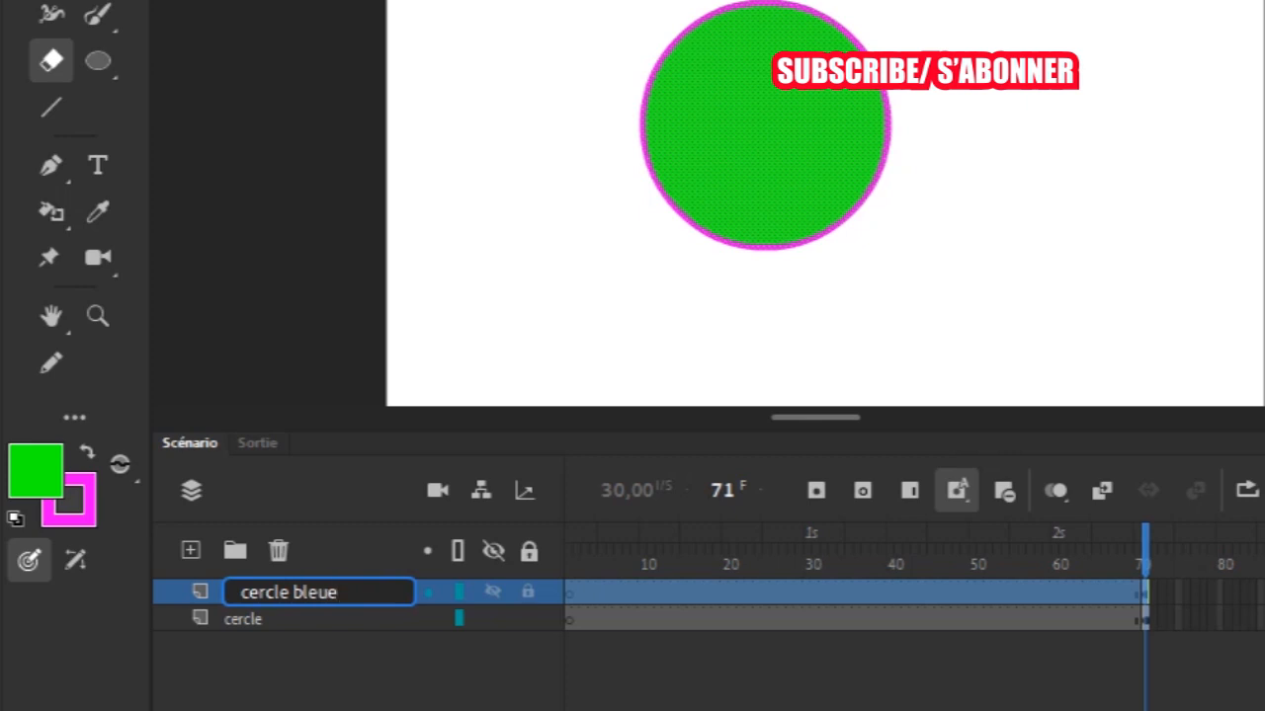
pyautogui.click(366, 681)
# - Place the cercle_bleue layer's circle to the right of the green one, filled blue and without an outline
pyautogui.click(331, 590)
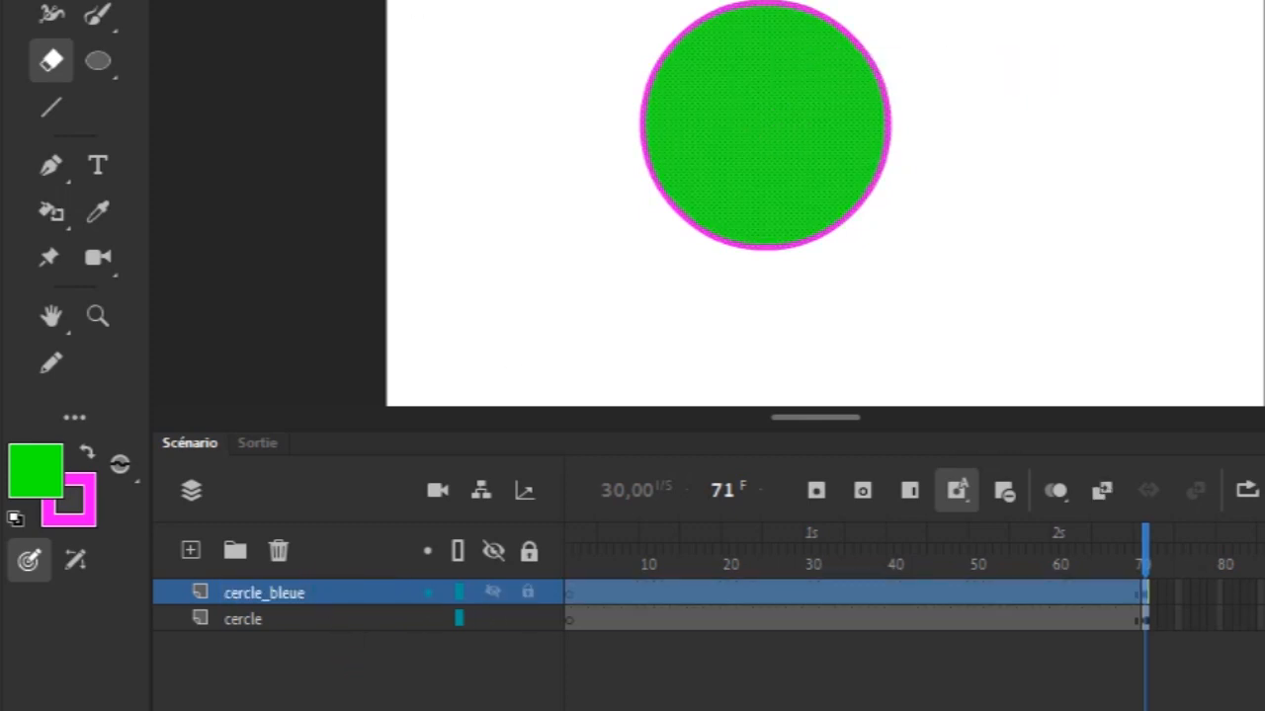
pyautogui.press('v')
pyautogui.moveTo(719, 83); pyautogui.dragTo(1035, 83)
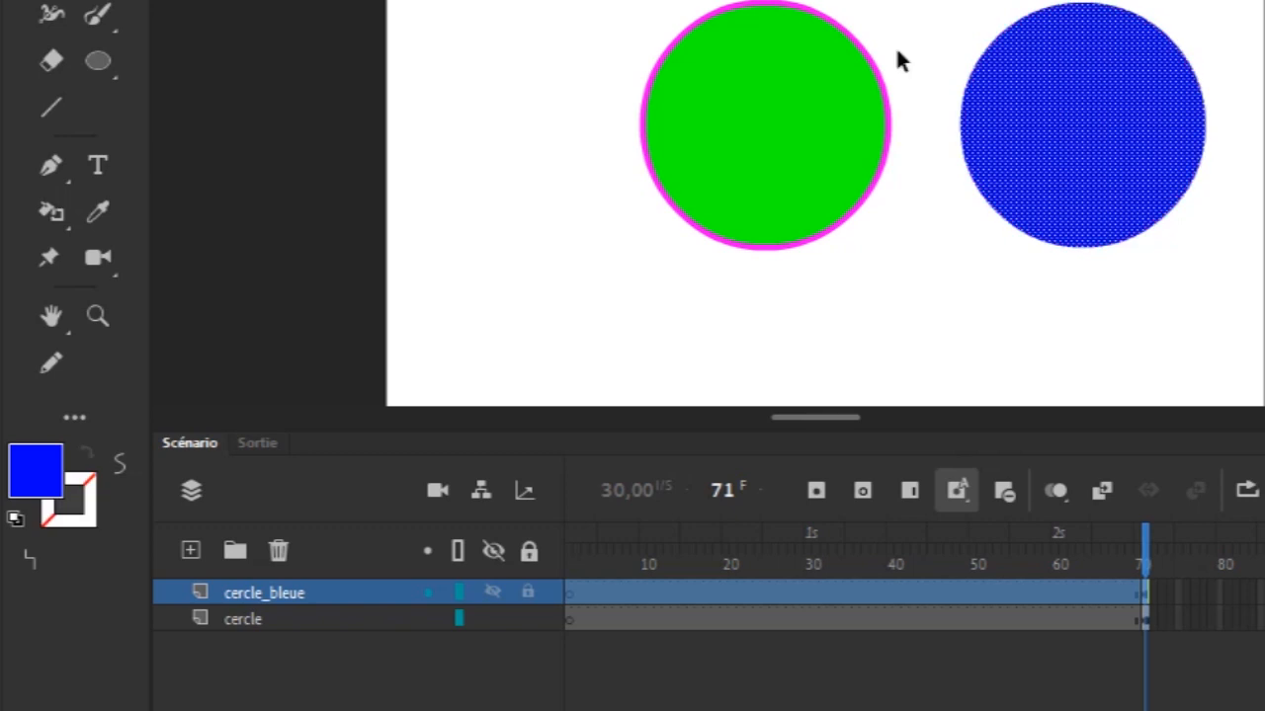
# - Separate the magenta outline from the green circle on the cercle layer and delete it
pyautogui.click(713, 19)
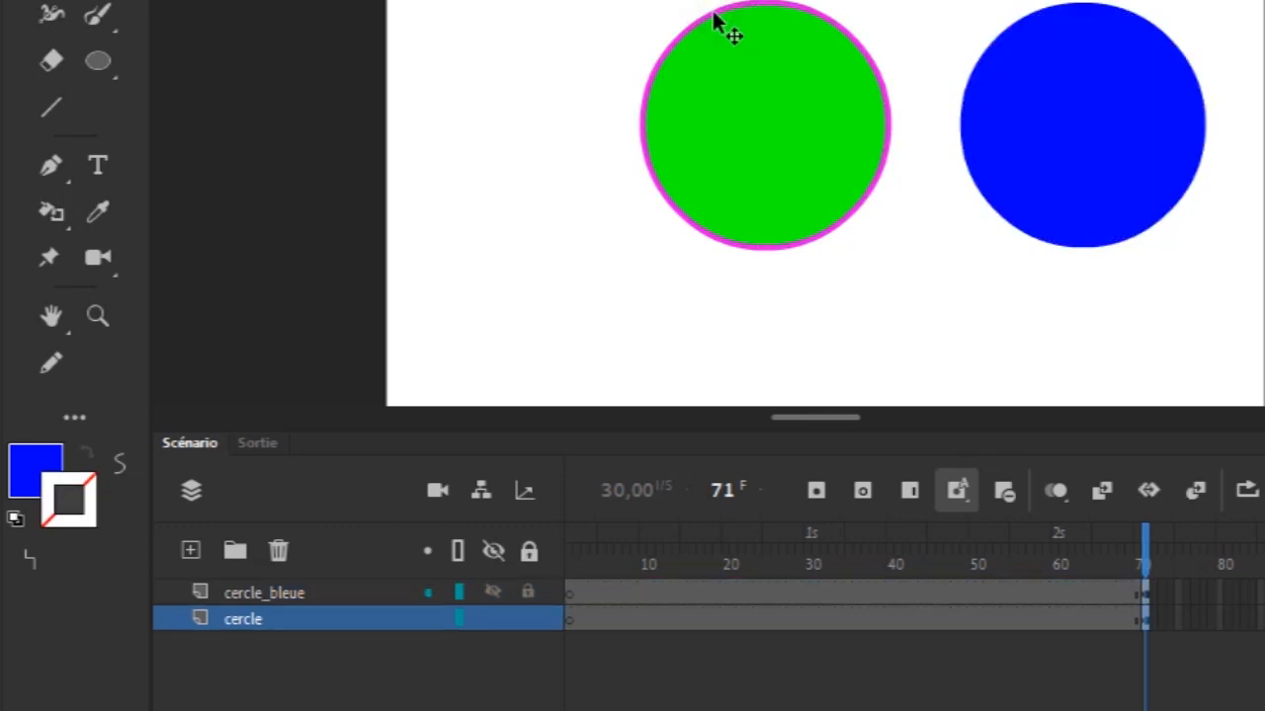
pyautogui.moveTo(713, 19); pyautogui.dragTo(418, 10)
pyautogui.press('Delete')
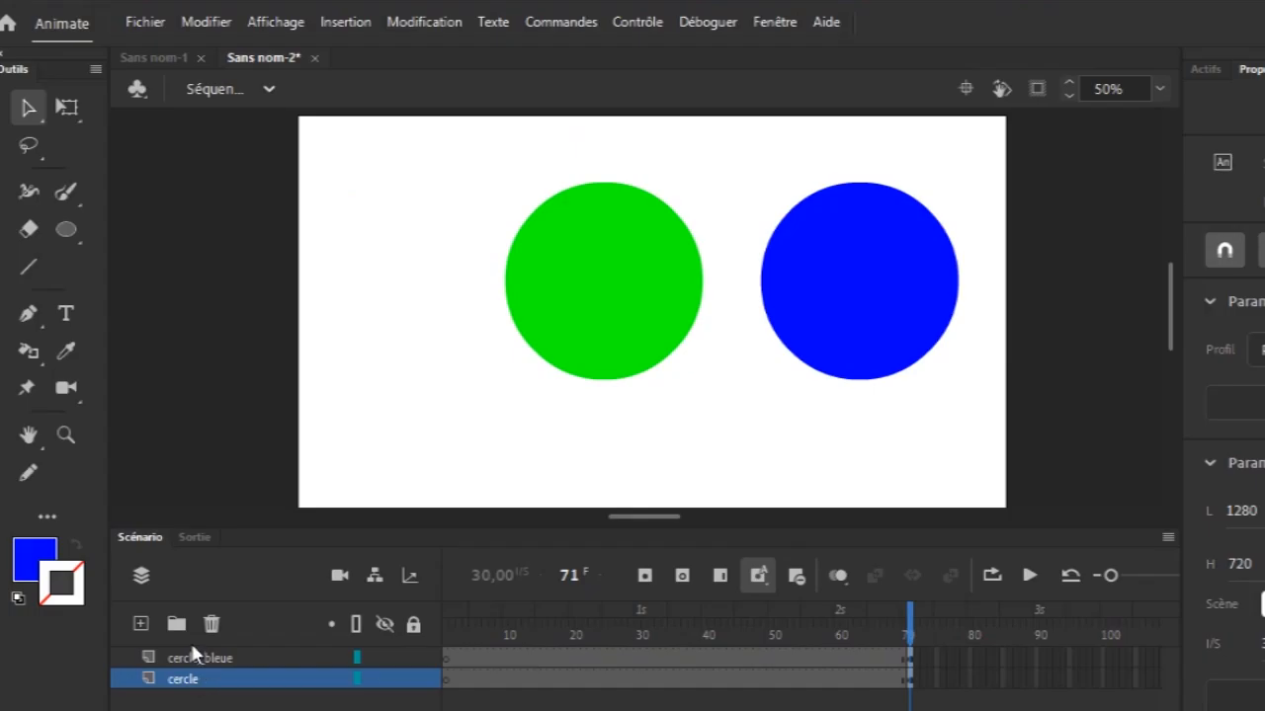
# - Duplicate the blue circle to the lower left of the stage and cut the copy from the cercle_bleue layer
pyautogui.click(198, 659)
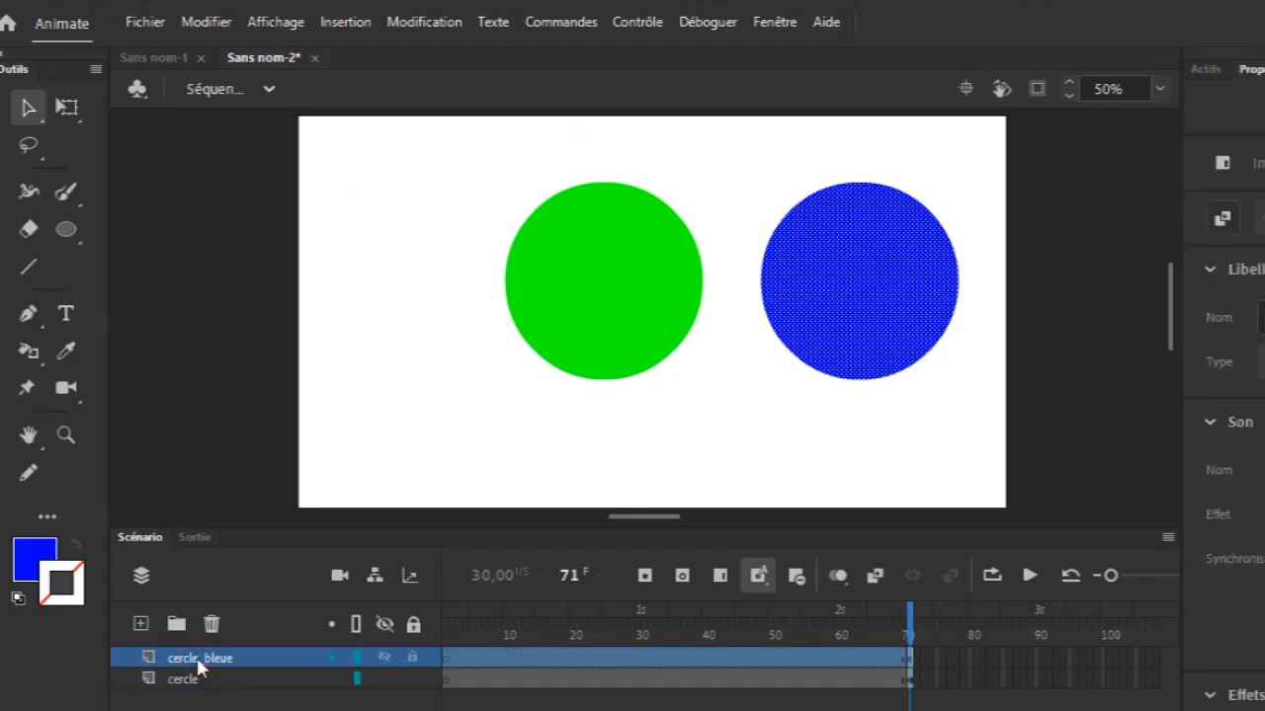
pyautogui.click(839, 311)
pyautogui.moveTo(839, 311)
pyautogui.mouseDown()
pyautogui.moveTo(398, 355)
pyautogui.moveTo(405, 423)
pyautogui.mouseUp()
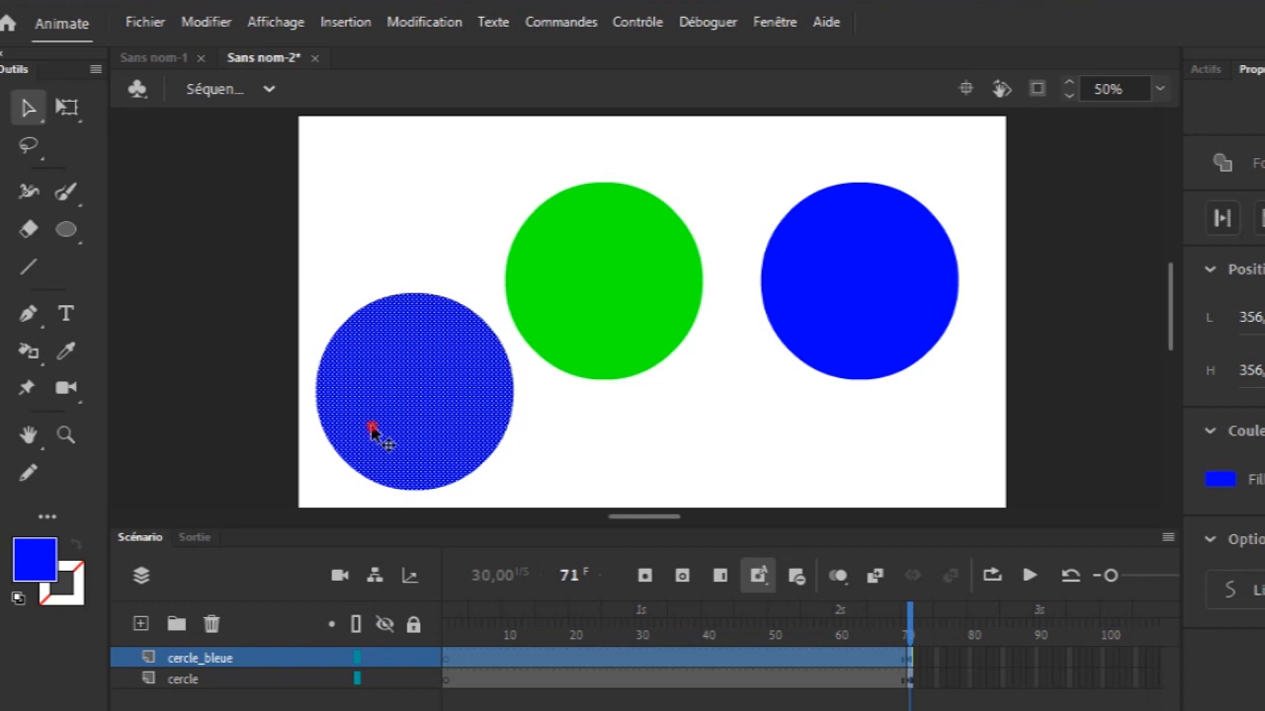
pyautogui.press('Delete')
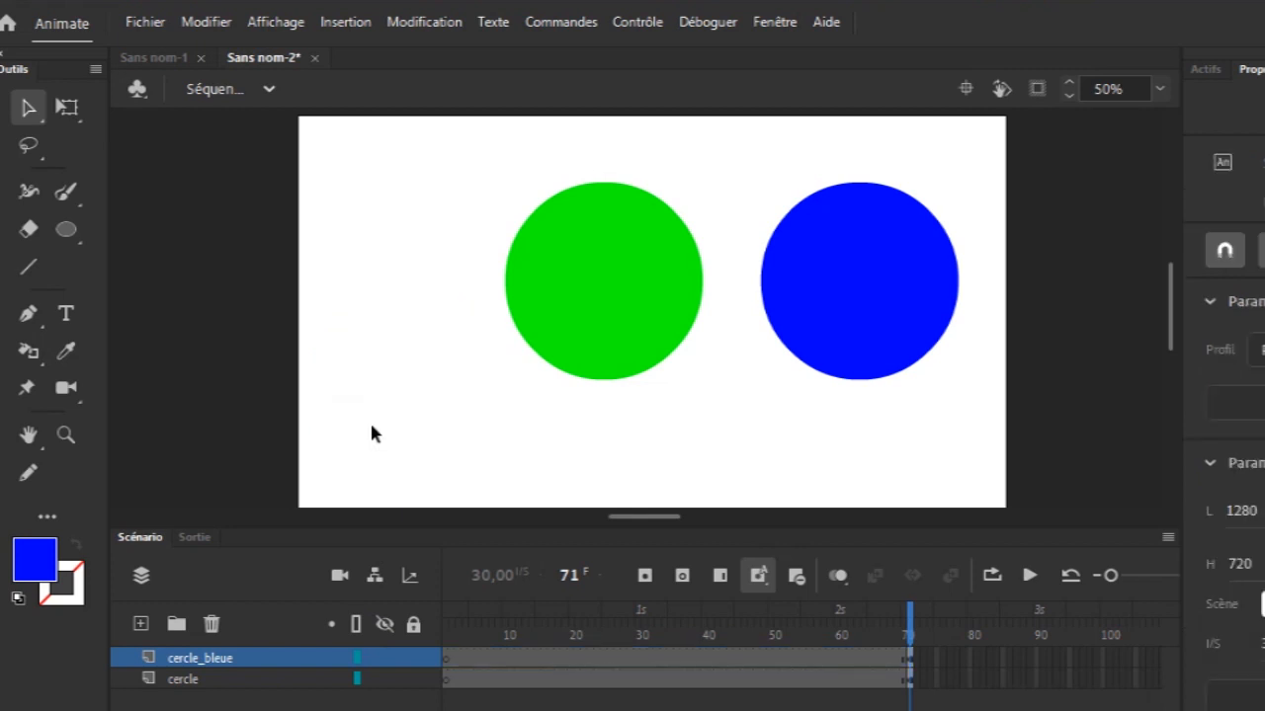
# - Add a new layer above cercle_bleue and name it cercle_jaune
pyautogui.click(140, 623)
pyautogui.click(186, 655)
pyautogui.doubleClick(186, 655)
pyautogui.write('ce')
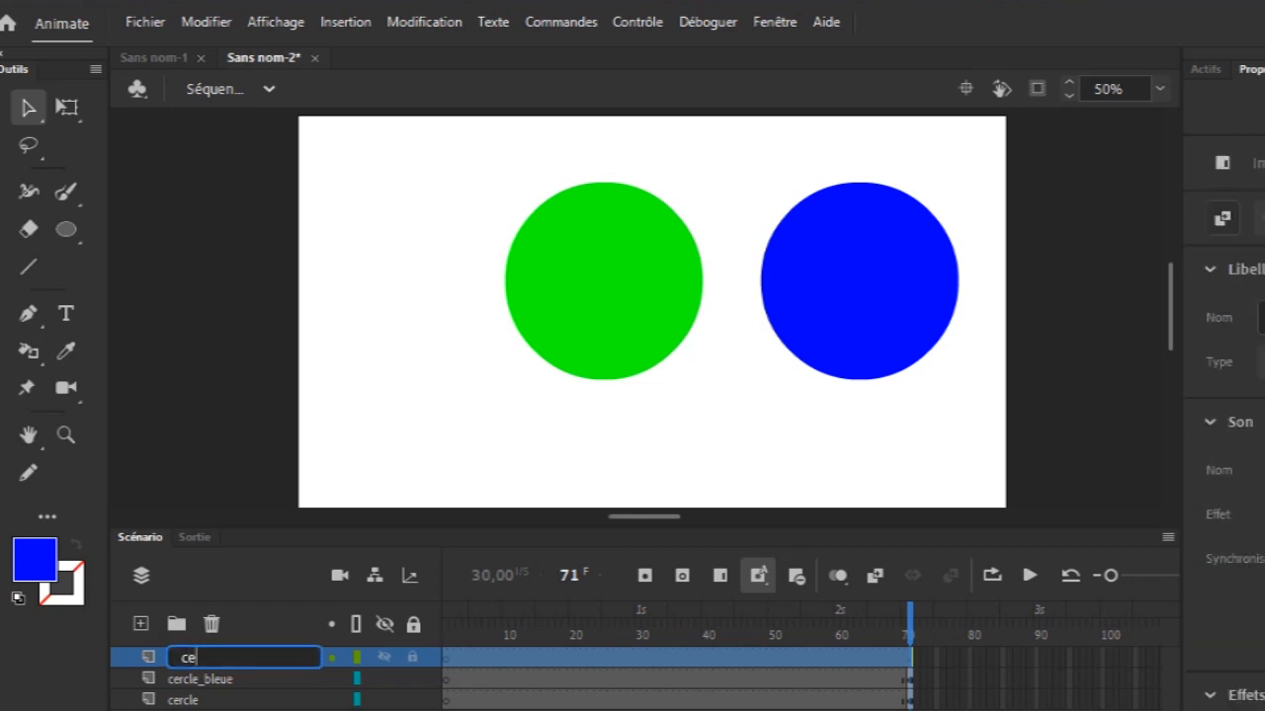
pyautogui.write('rcle_jaune')
pyautogui.press('Return')
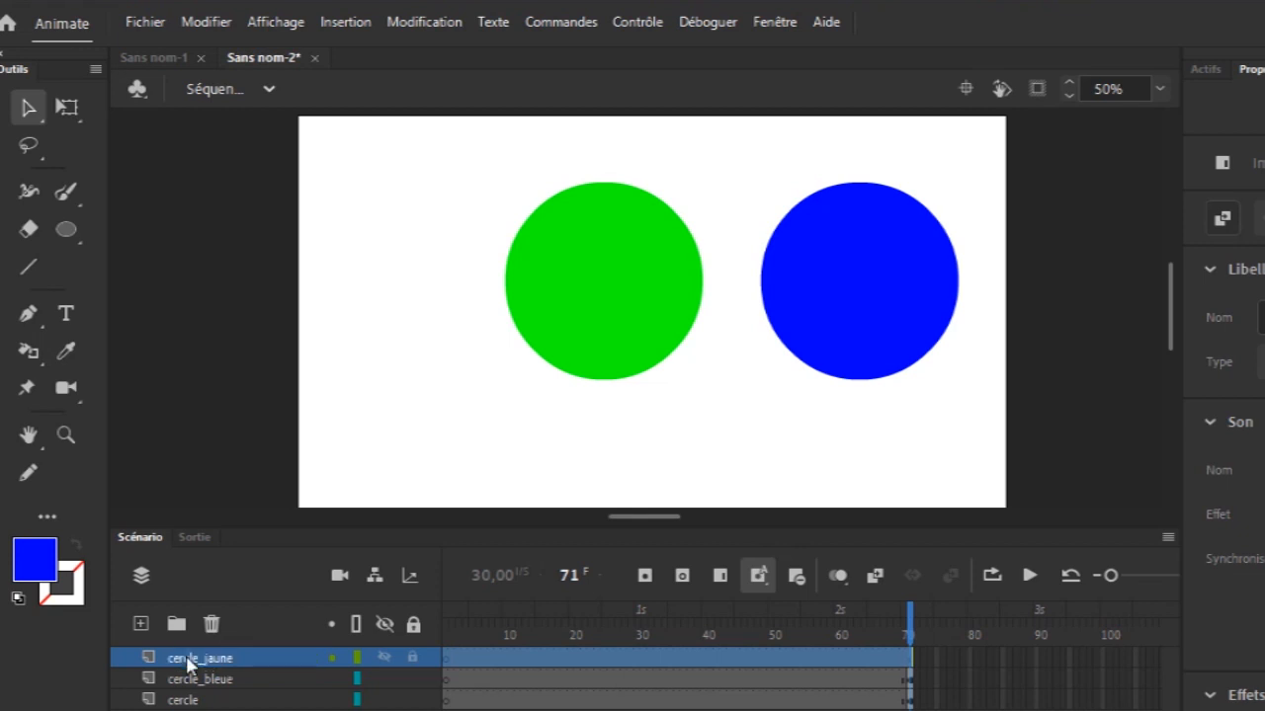
# - Paste the blue circle into the cercle_jaune layer, at the lower left of the stage, and fill it yellow
pyautogui.hotkey('ctrl', 'v')
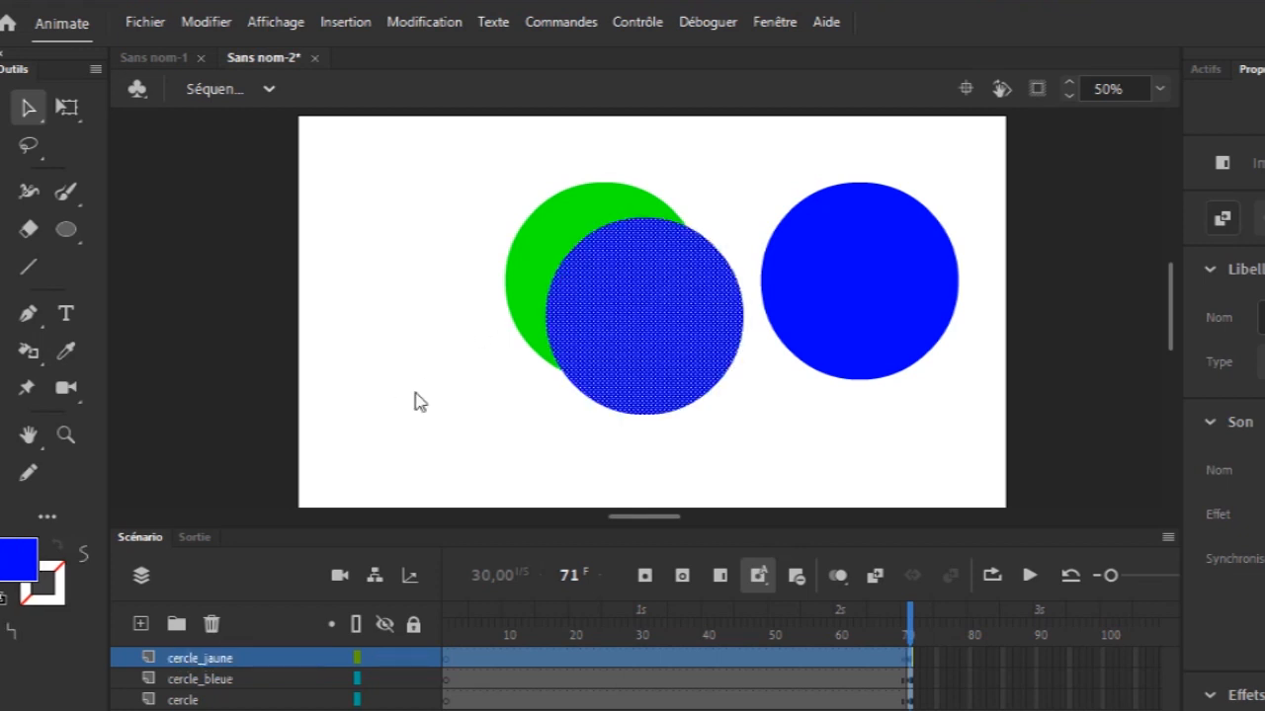
pyautogui.moveTo(695, 315); pyautogui.dragTo(466, 396)
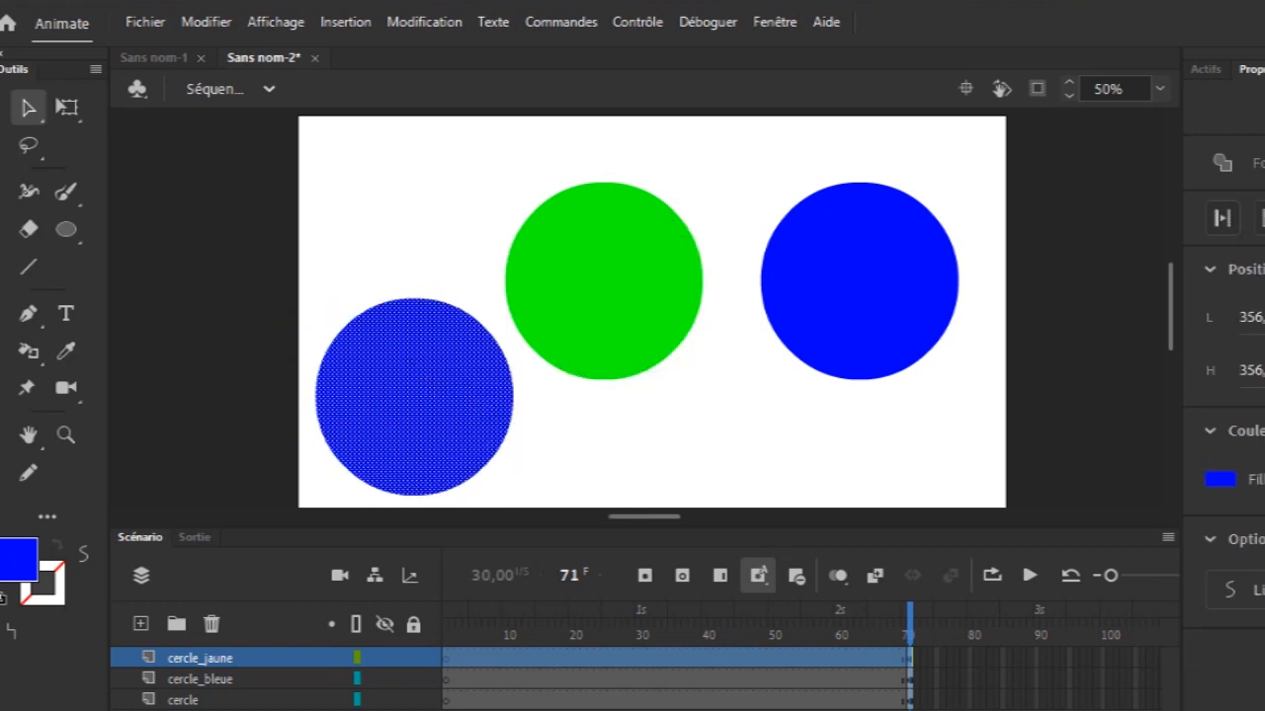
pyautogui.click(1223, 479)
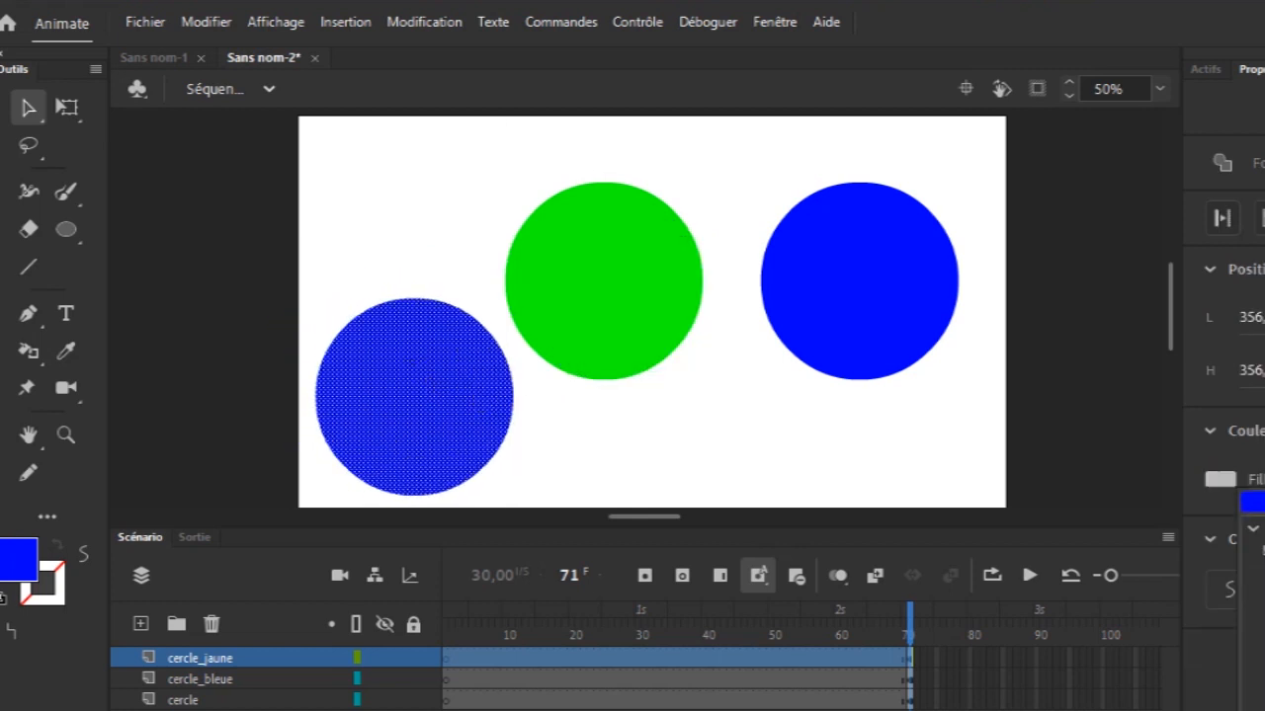
pyautogui.click(1248, 647)
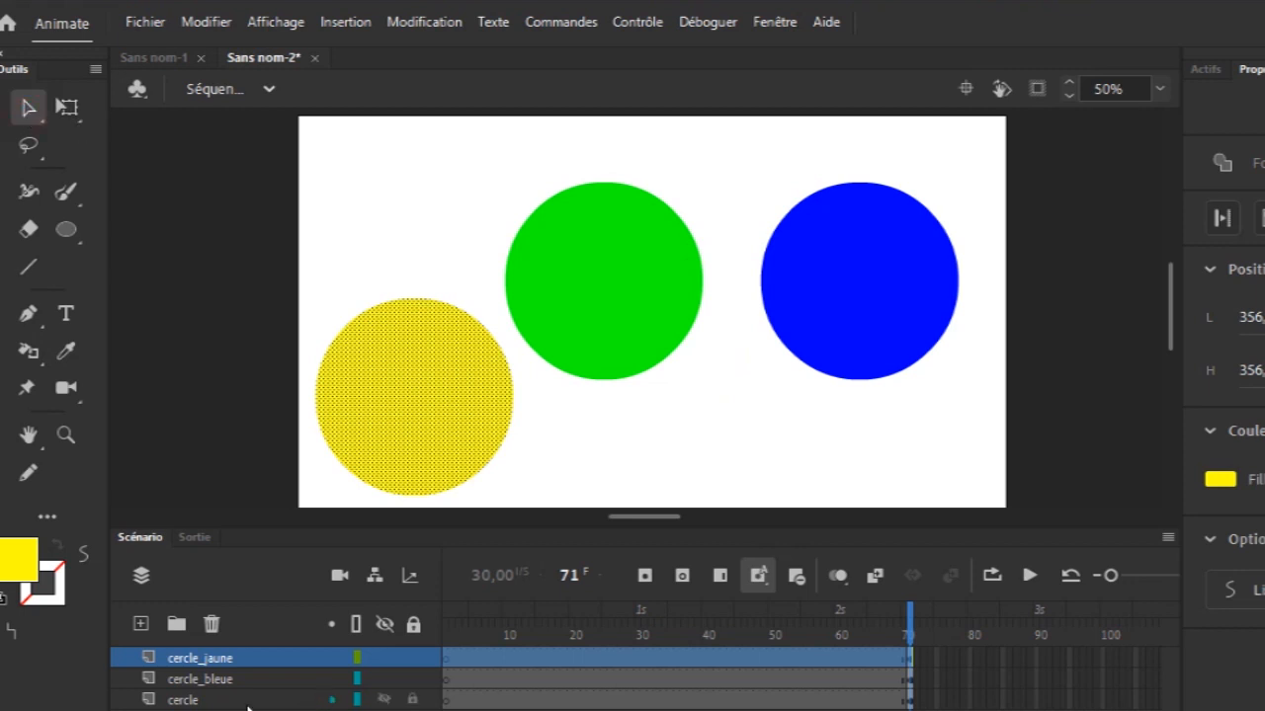
# - Create a layer folder and move the cercle_jaune, cercle_bleue and cercle layers into it
pyautogui.keyDown('shift'); pyautogui.click(247, 700); pyautogui.keyUp('shift')
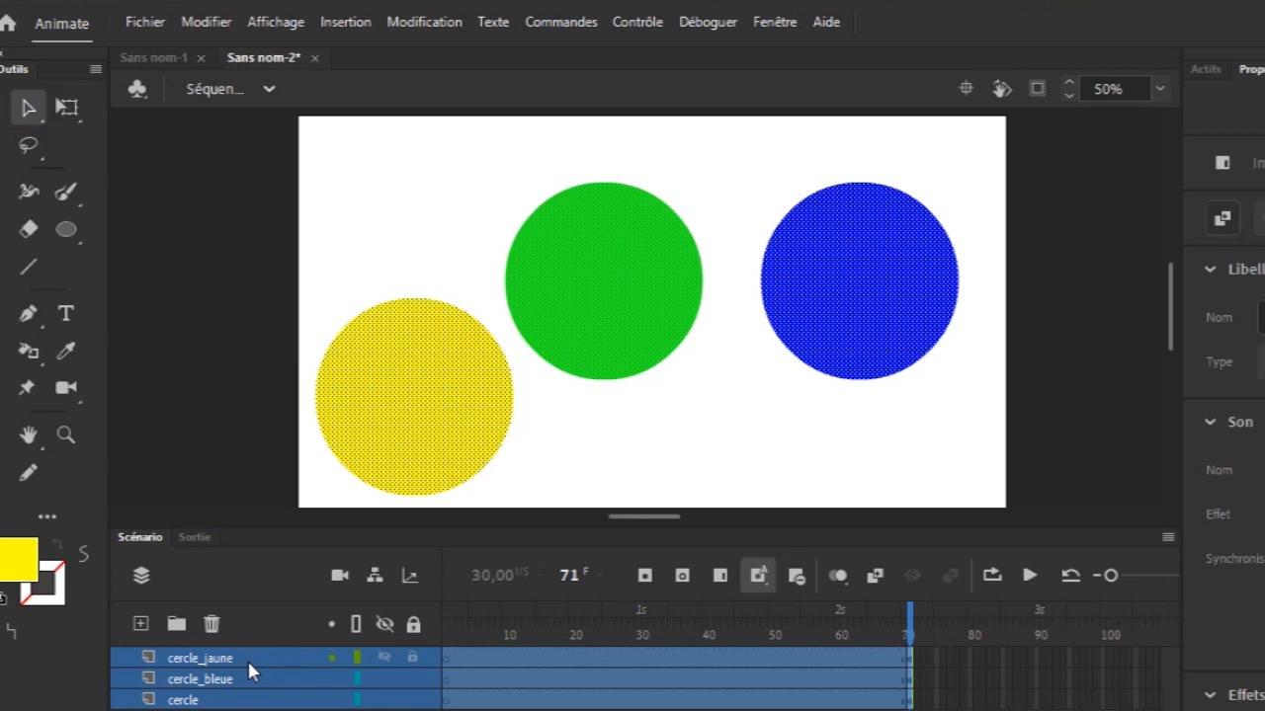
pyautogui.click(176, 623)
pyautogui.click(220, 710)
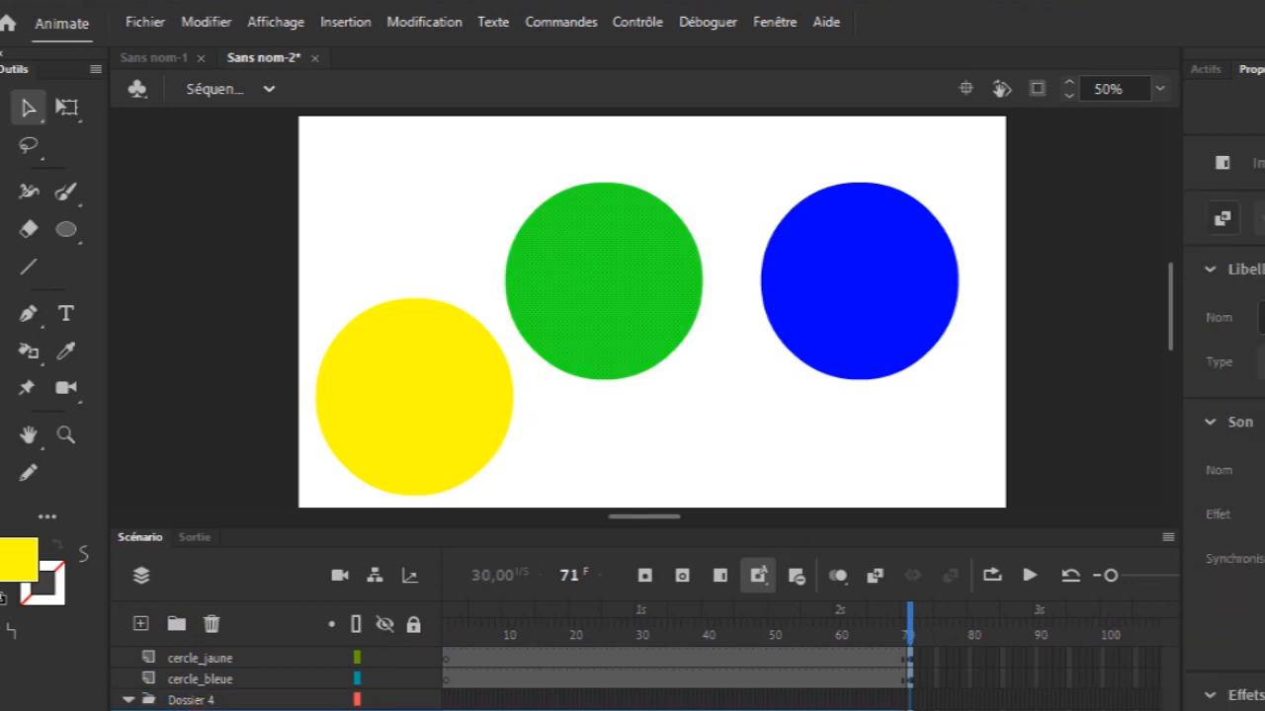
pyautogui.moveTo(217, 710); pyautogui.dragTo(217, 682)
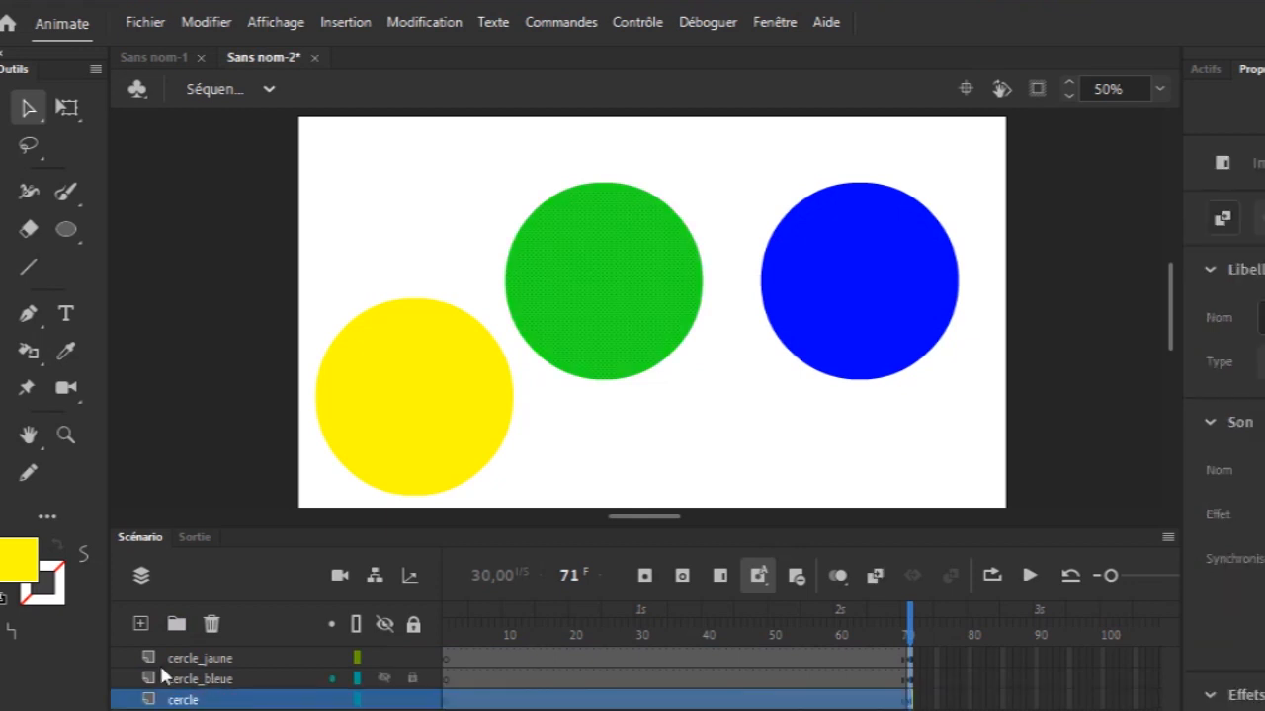
pyautogui.keyDown('shift'); pyautogui.click(227, 658); pyautogui.keyUp('shift')
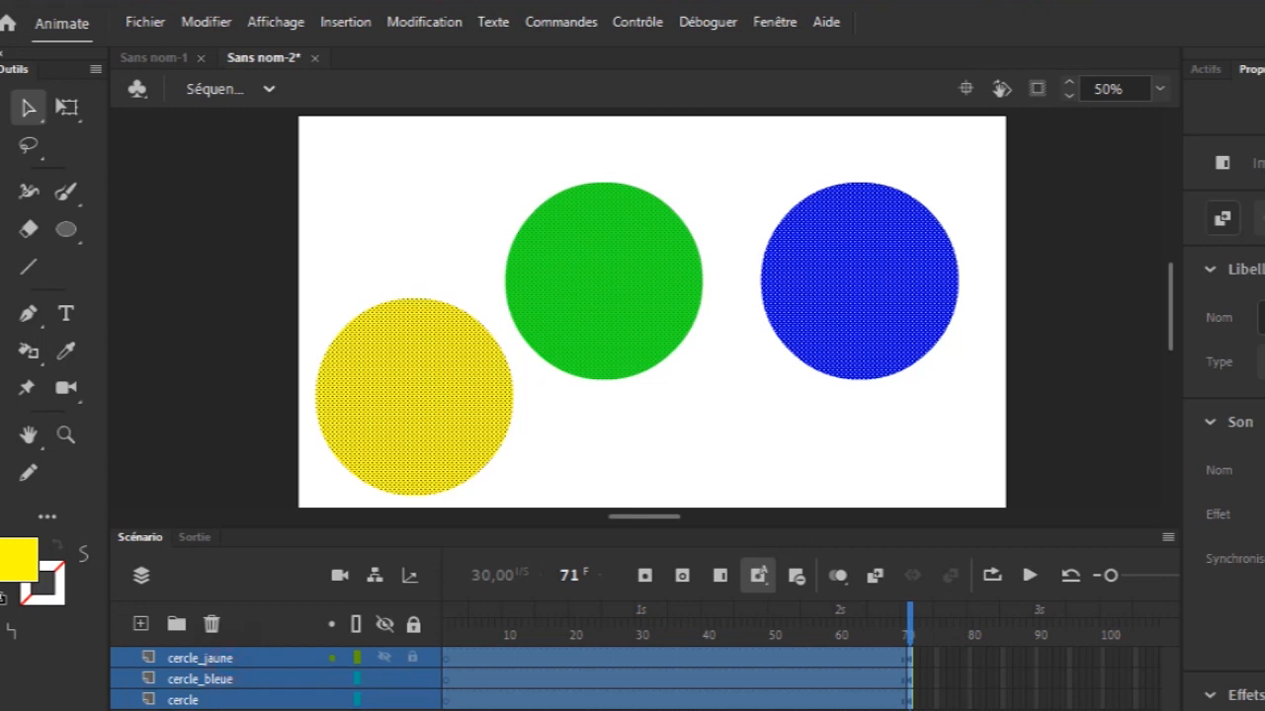
pyautogui.moveTo(223, 659); pyautogui.dragTo(219, 710)
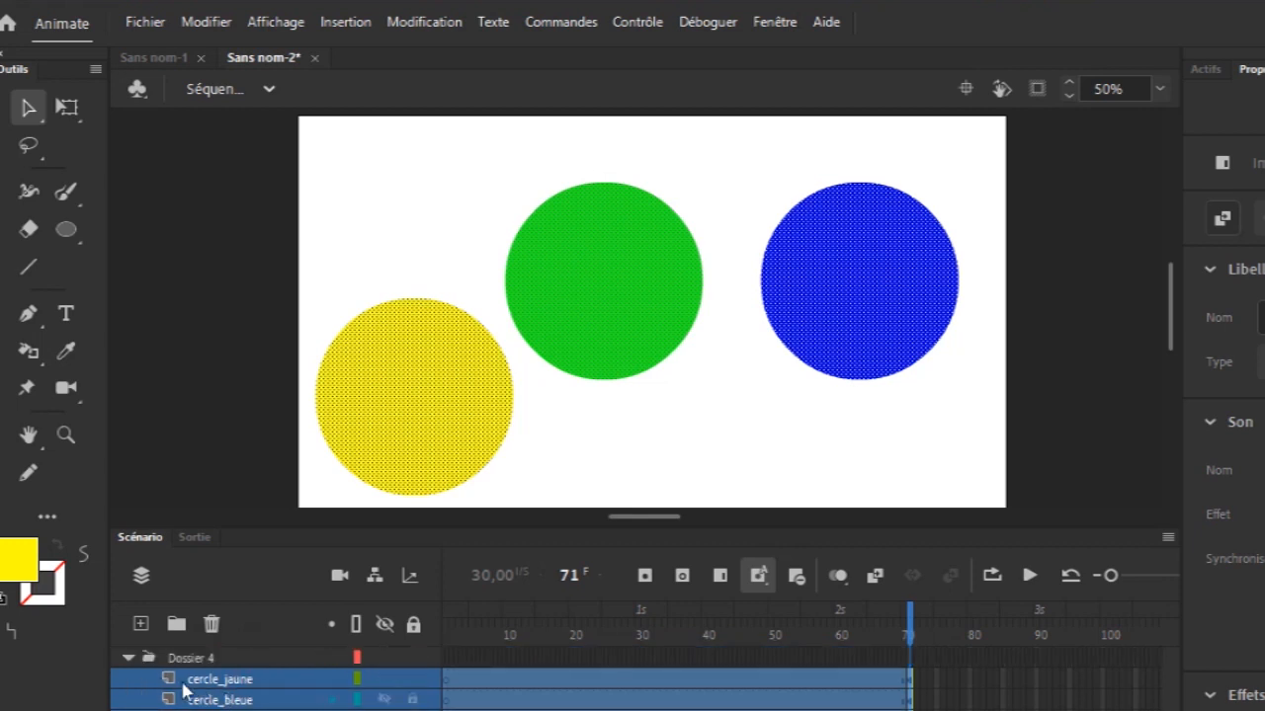
pyautogui.click(127, 658)
pyautogui.click(130, 658)
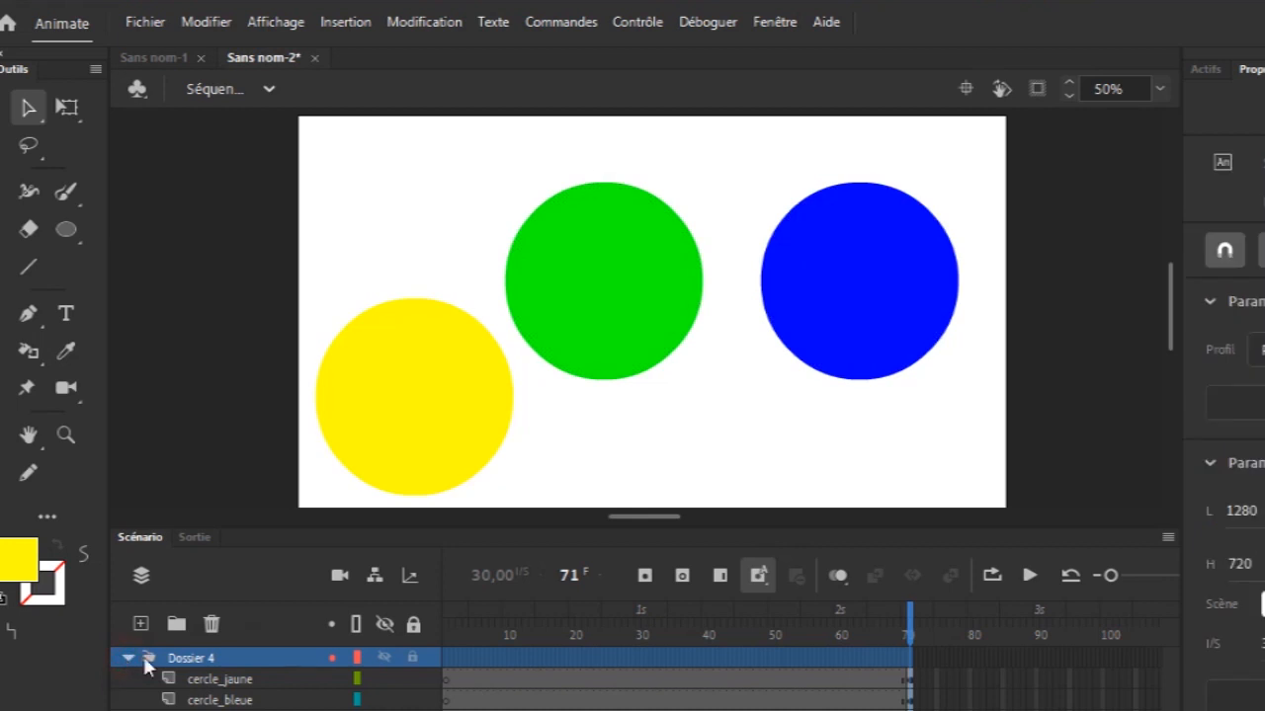
# - Rename the new layer folder as Dossier cercle
pyautogui.doubleClick(190, 657)
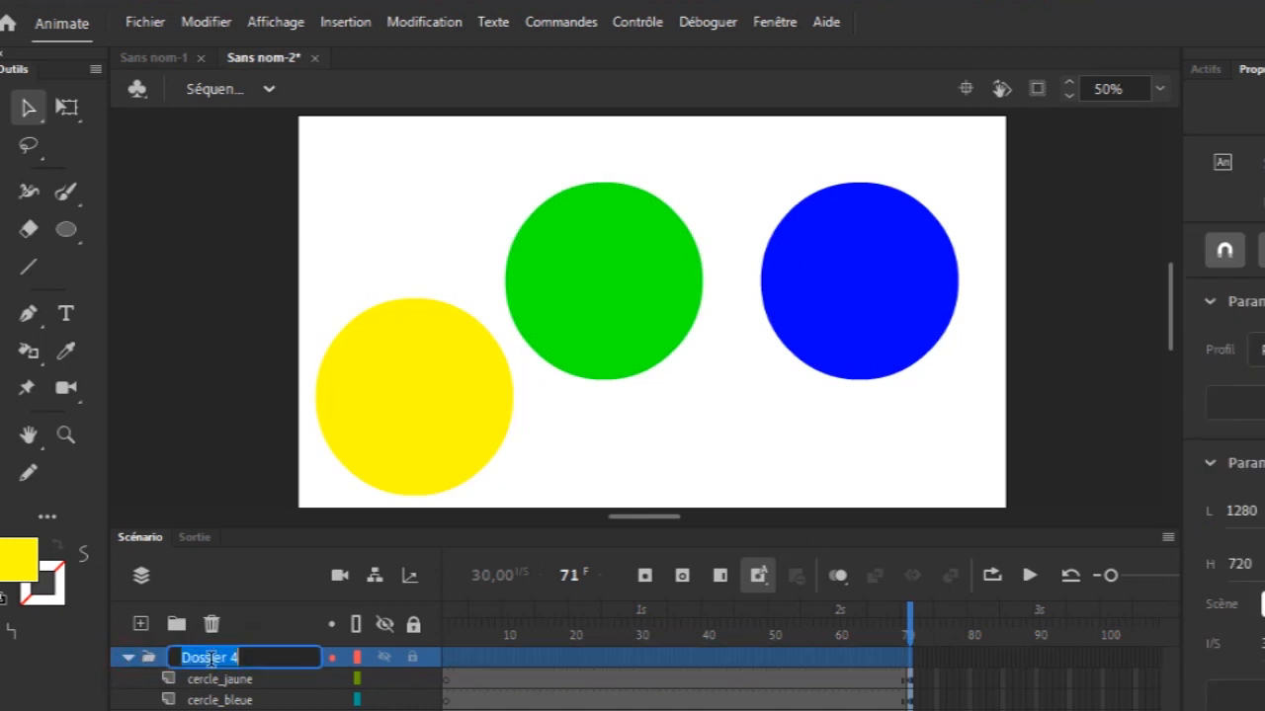
pyautogui.press('Right')
pyautogui.press('BackSpace')
pyautogui.write('c')
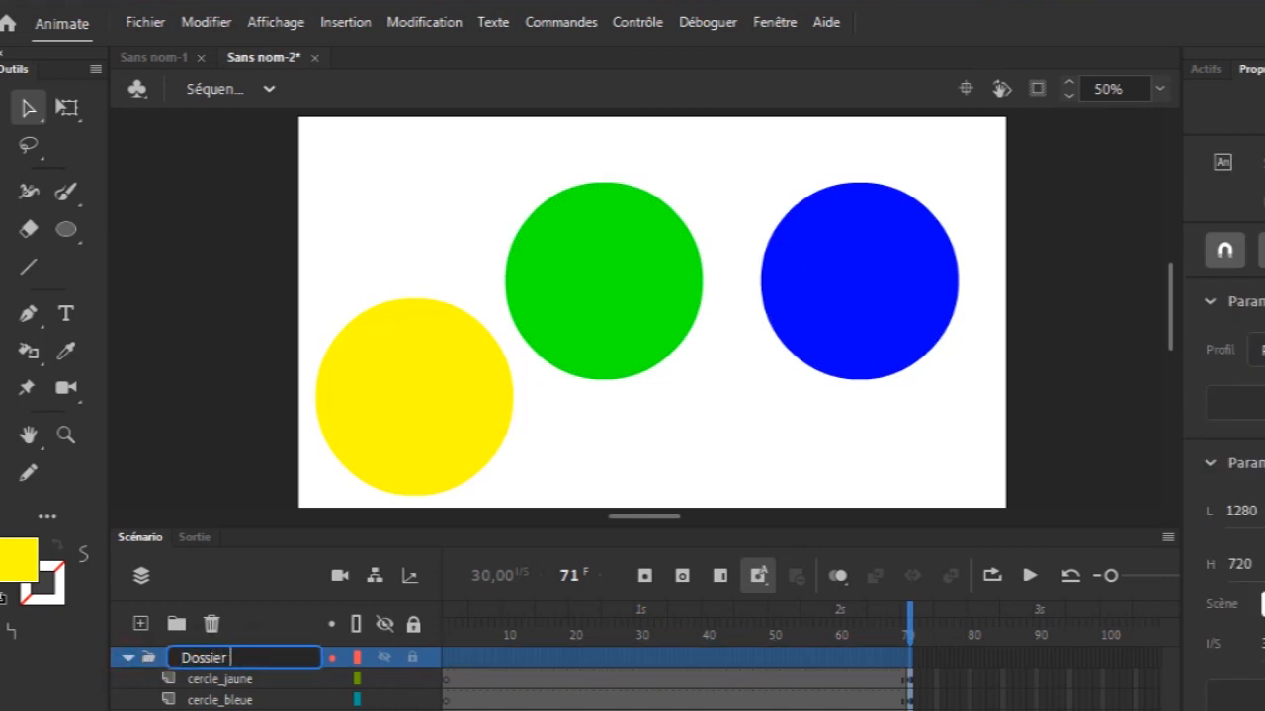
pyautogui.write('ercle')
pyautogui.press('Return')
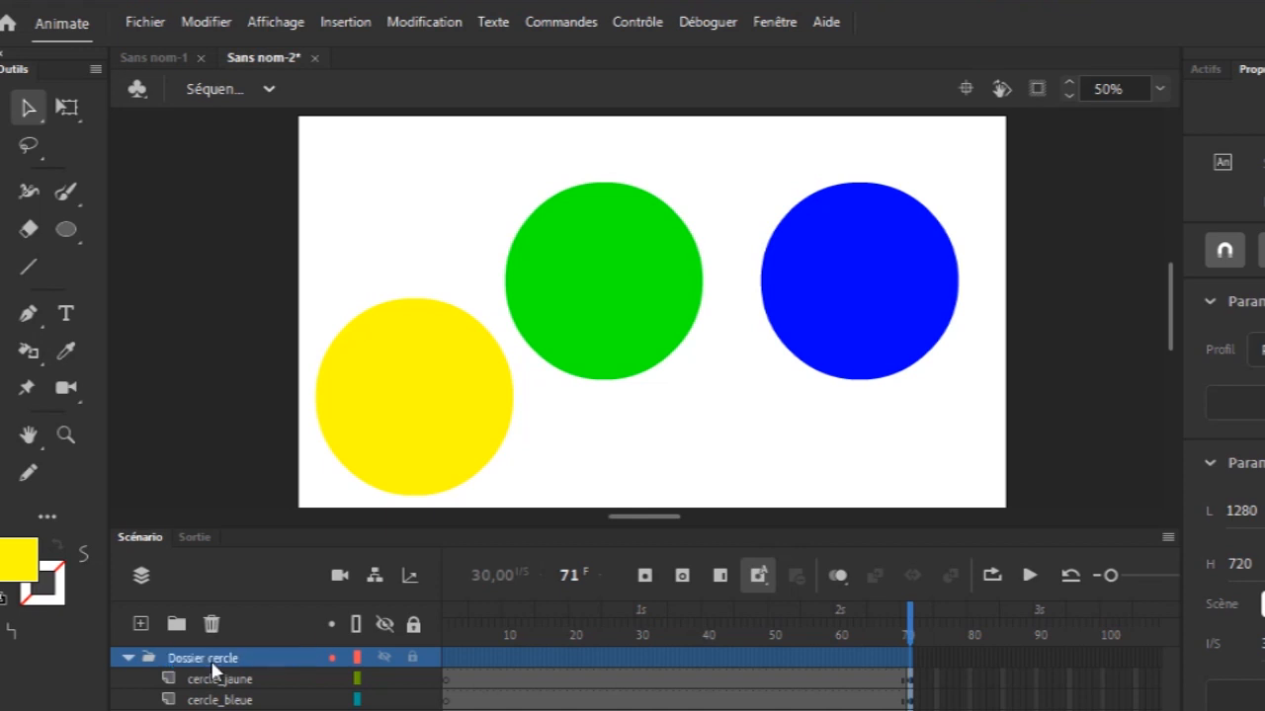
# - Set the outline colour of the cercle_jaune layer to yellow in its layer properties
pyautogui.rightClick(357, 682)
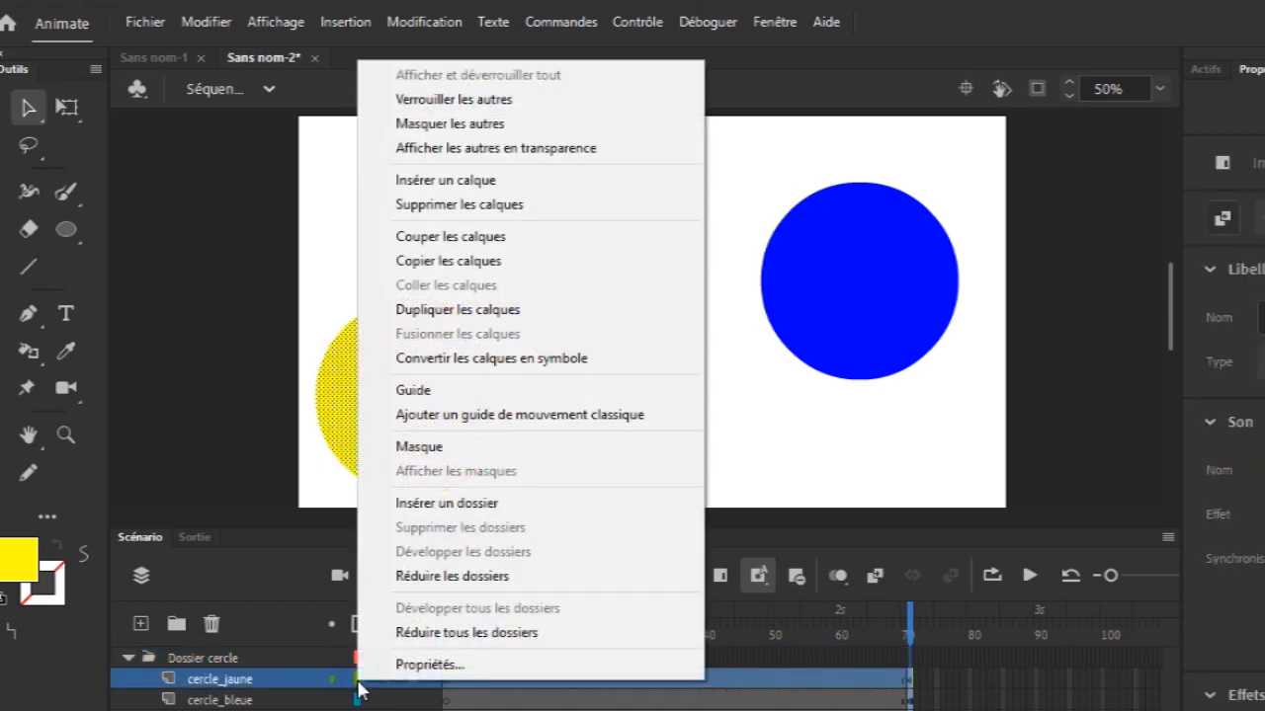
pyautogui.click(447, 665)
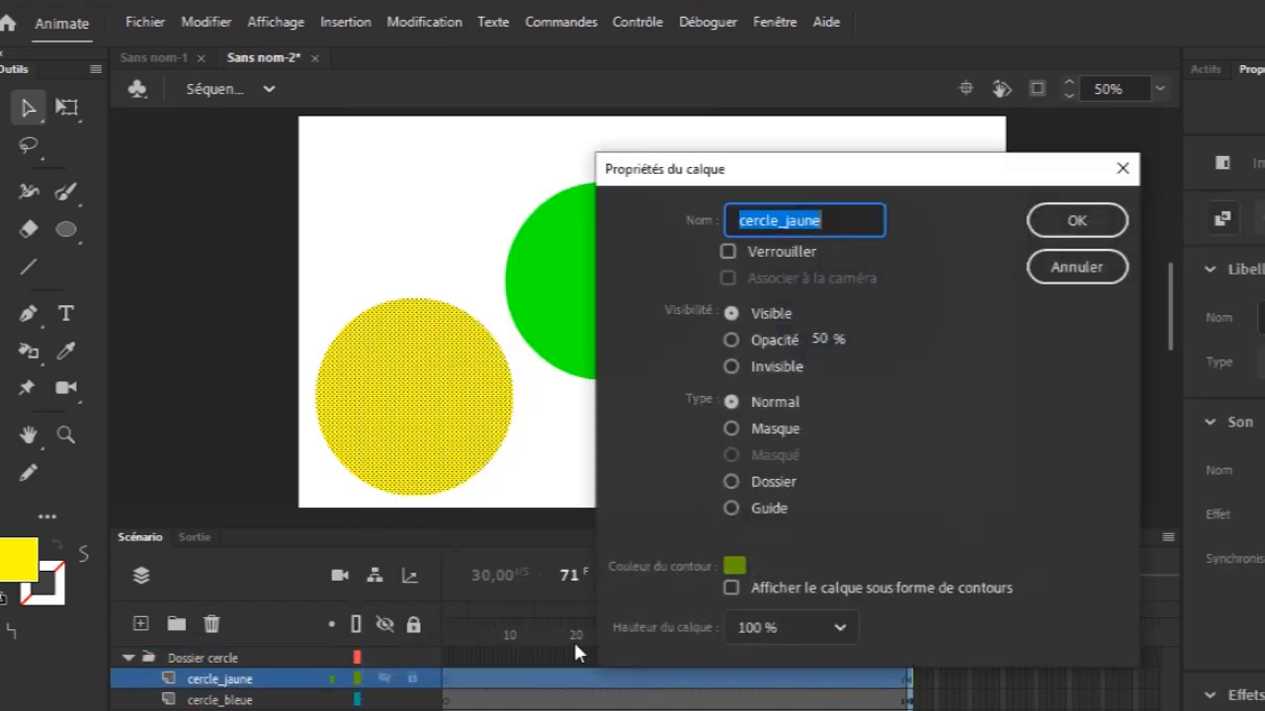
pyautogui.click(733, 566)
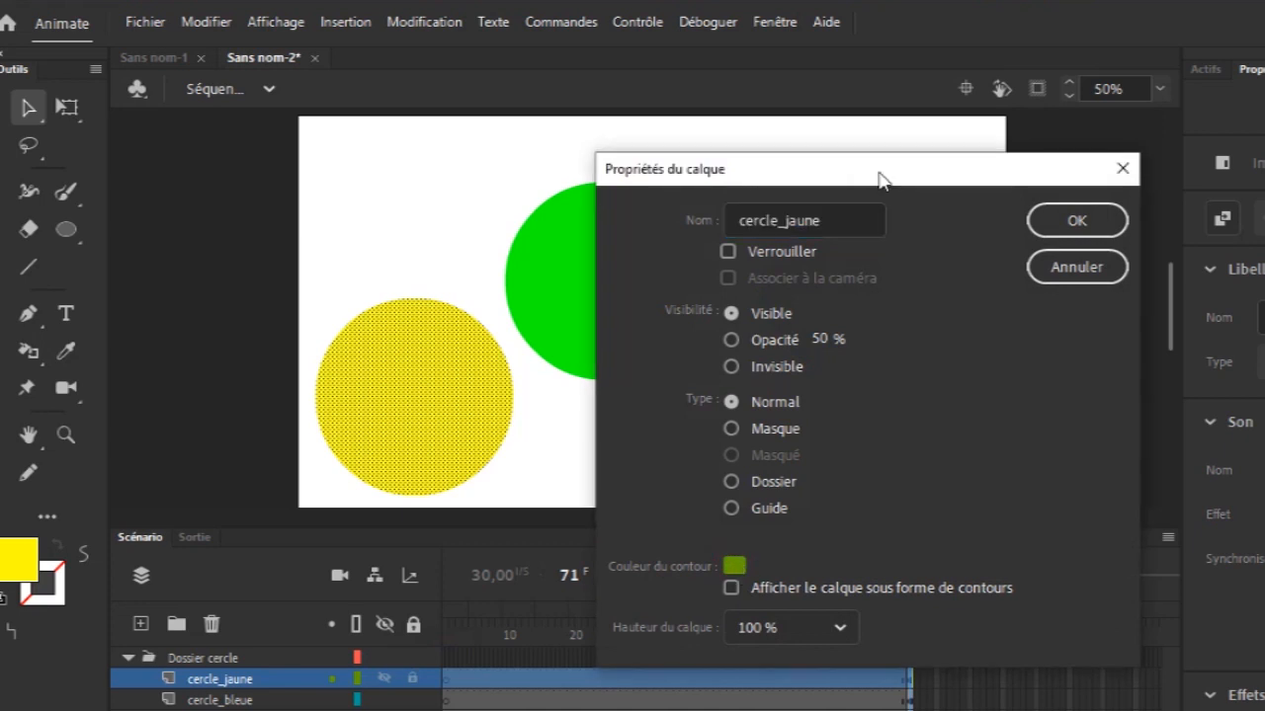
pyautogui.click(733, 566)
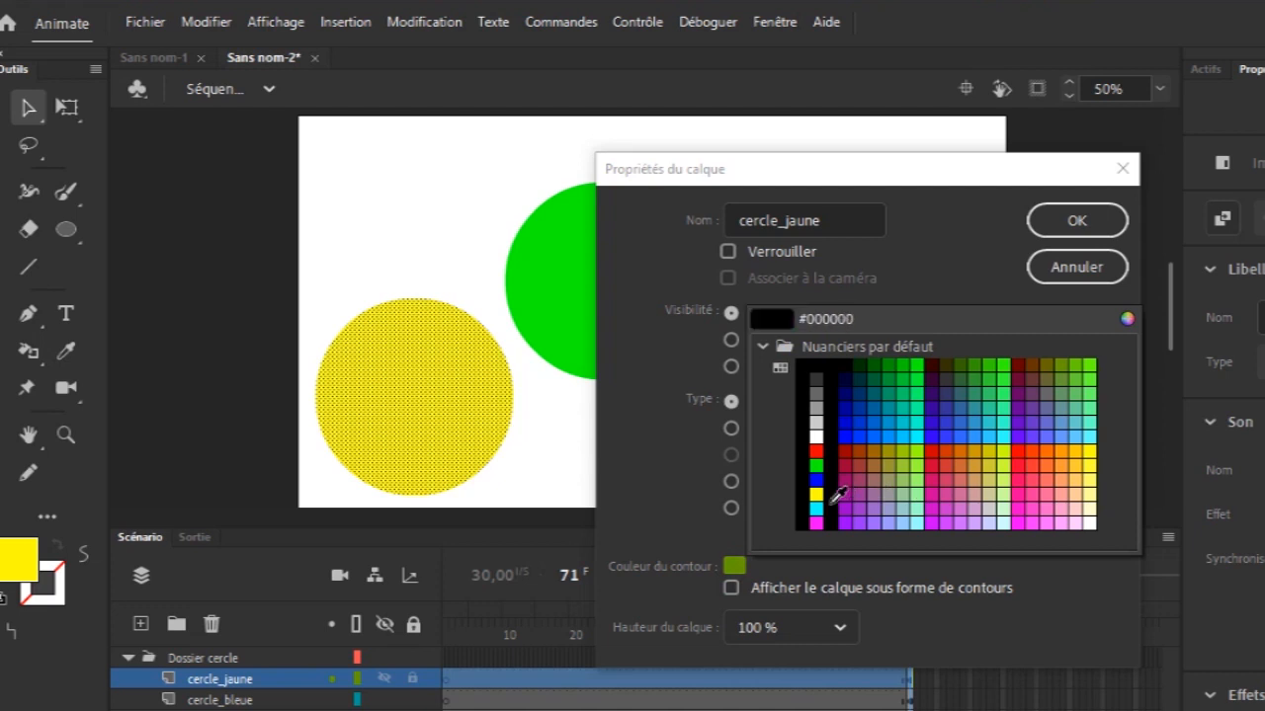
pyautogui.click(818, 509)
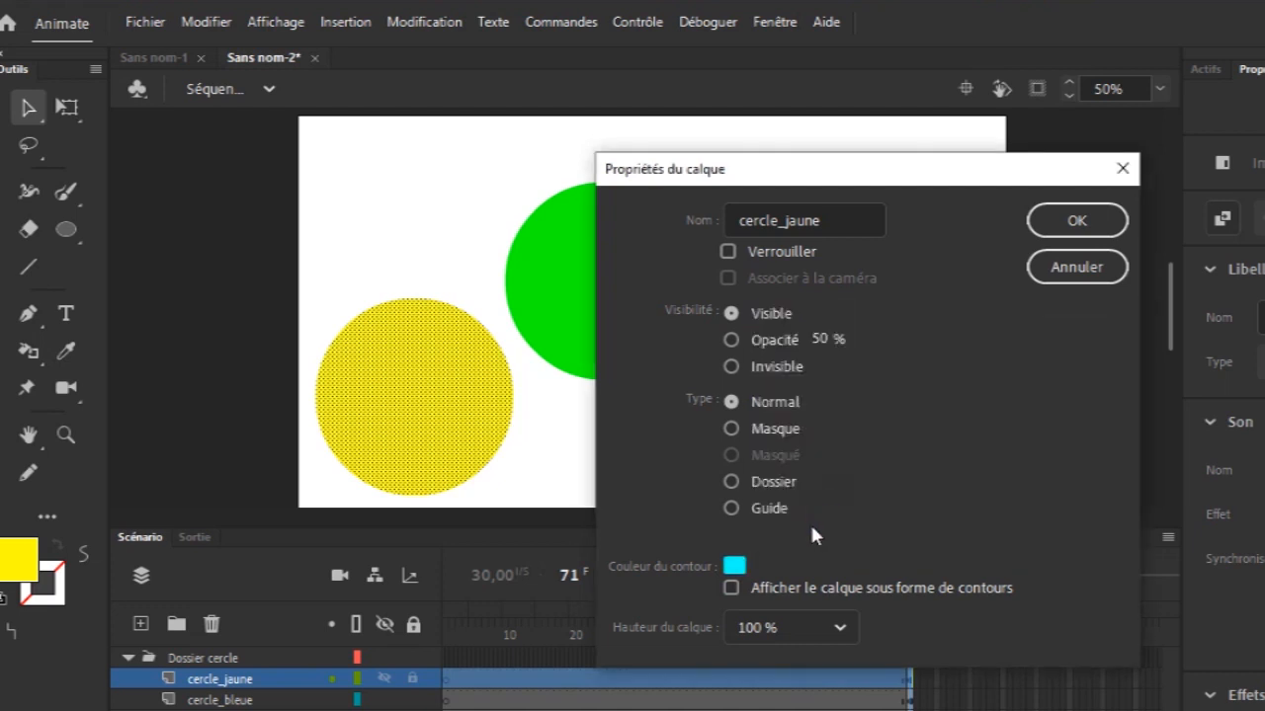
pyautogui.click(733, 565)
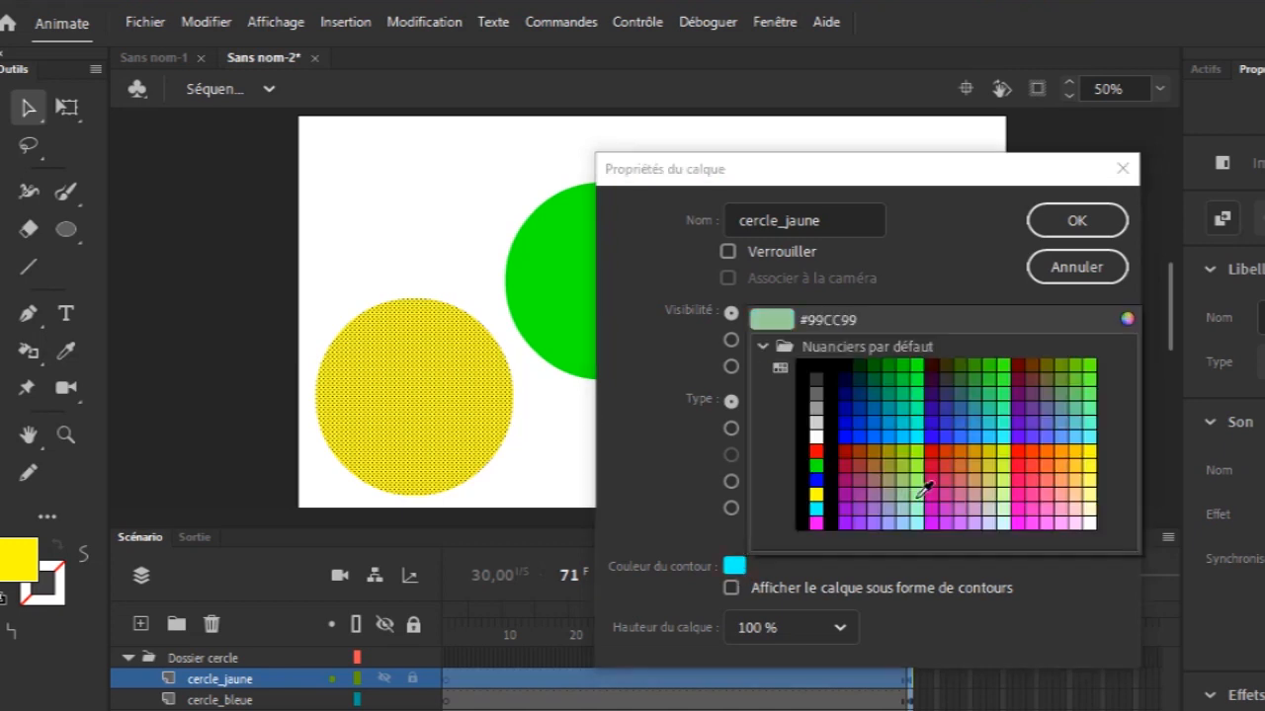
pyautogui.click(816, 502)
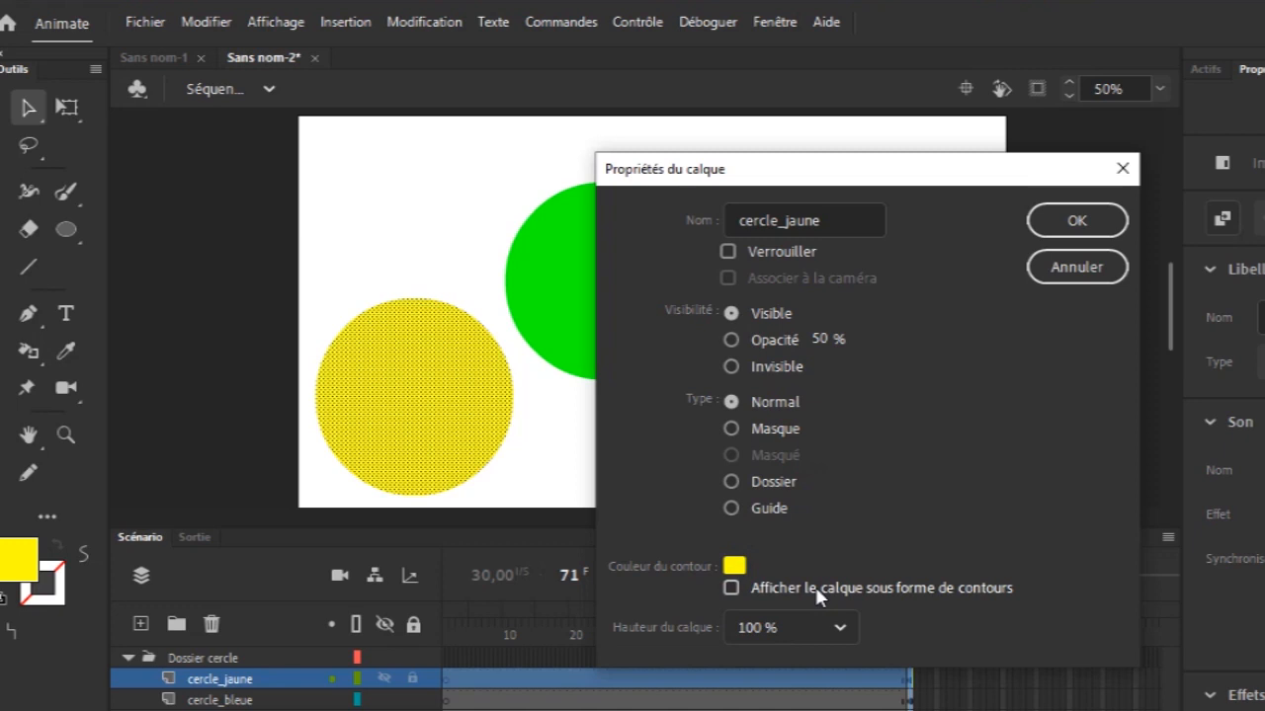
pyautogui.click(1077, 221)
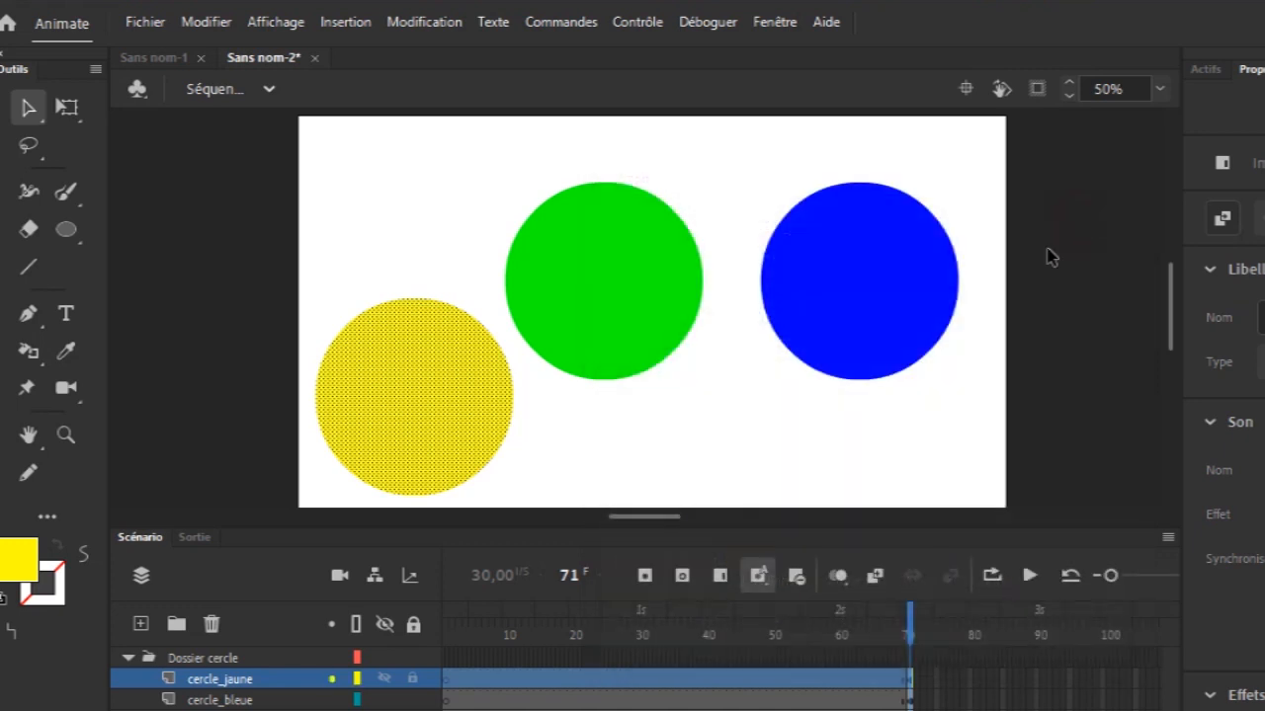
# - Show the cercle_bleue layer as outlines and return it to its filled display
pyautogui.click(357, 700)
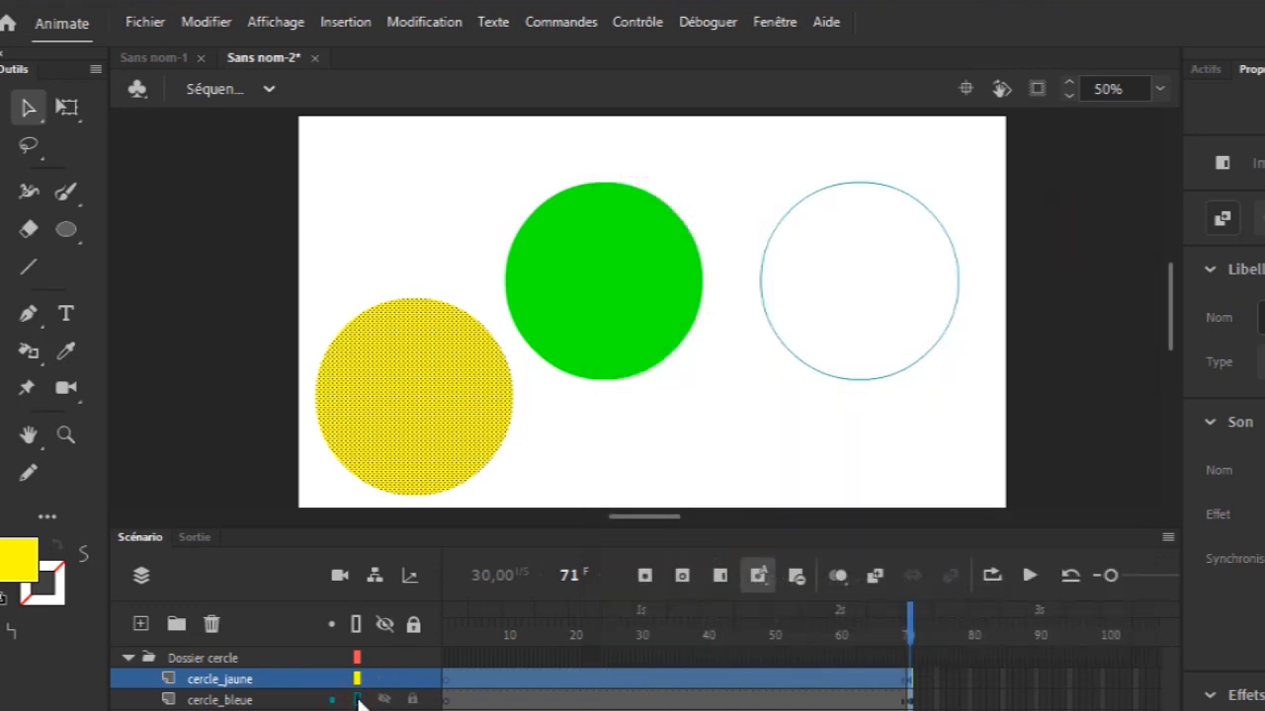
pyautogui.click(357, 699)
pyautogui.click(356, 699)
pyautogui.click(357, 700)
# - Set the outline colour of the cercle_bleue layer to pale pink in its layer properties
pyautogui.rightClick(359, 701)
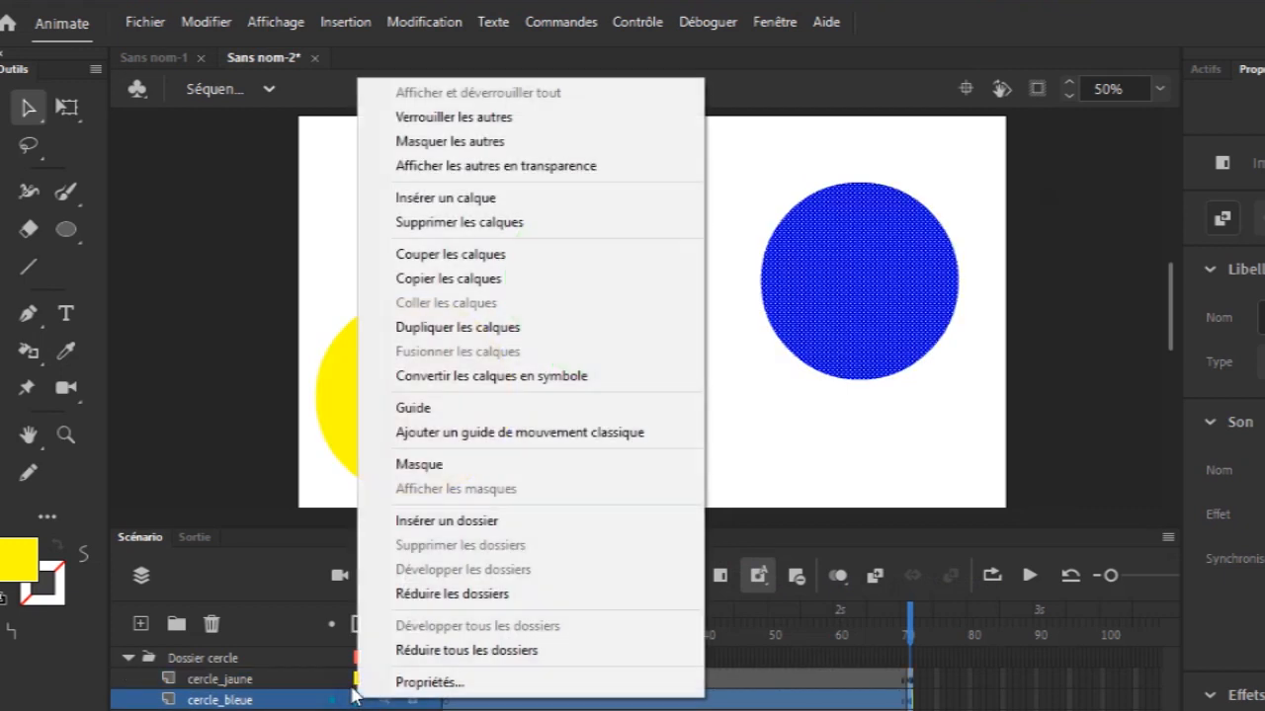
pyautogui.click(424, 681)
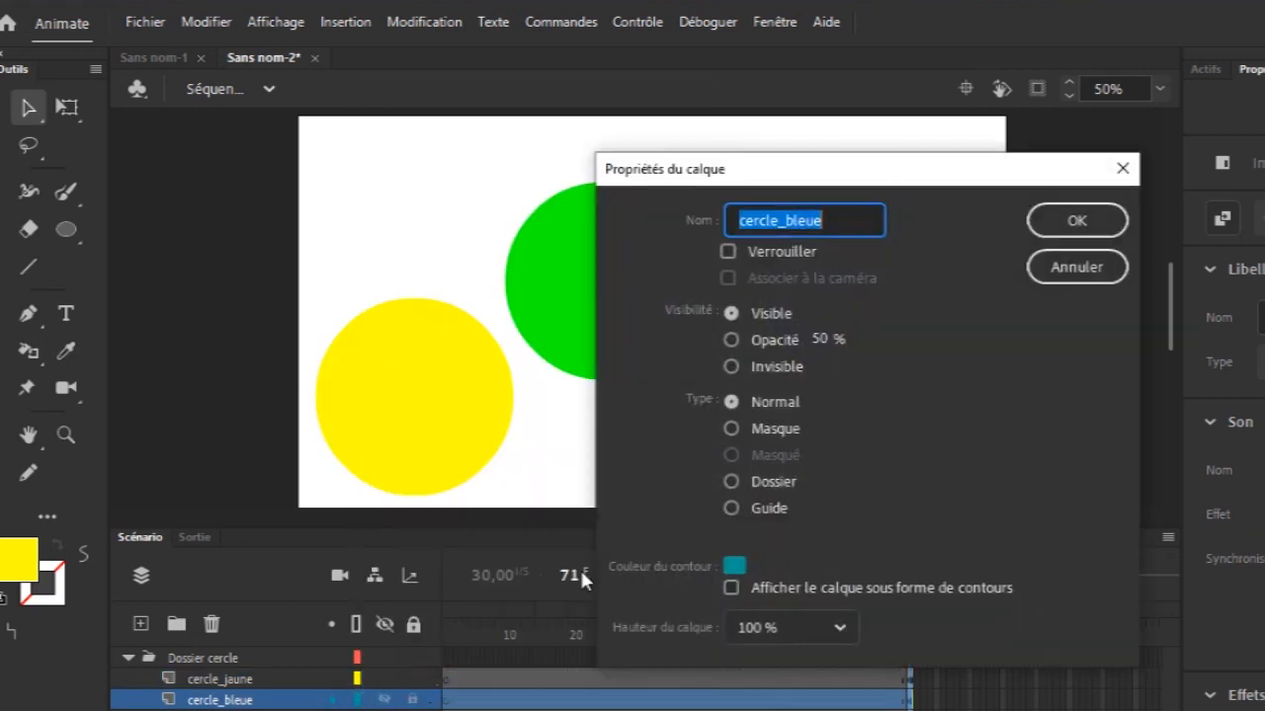
pyautogui.click(735, 567)
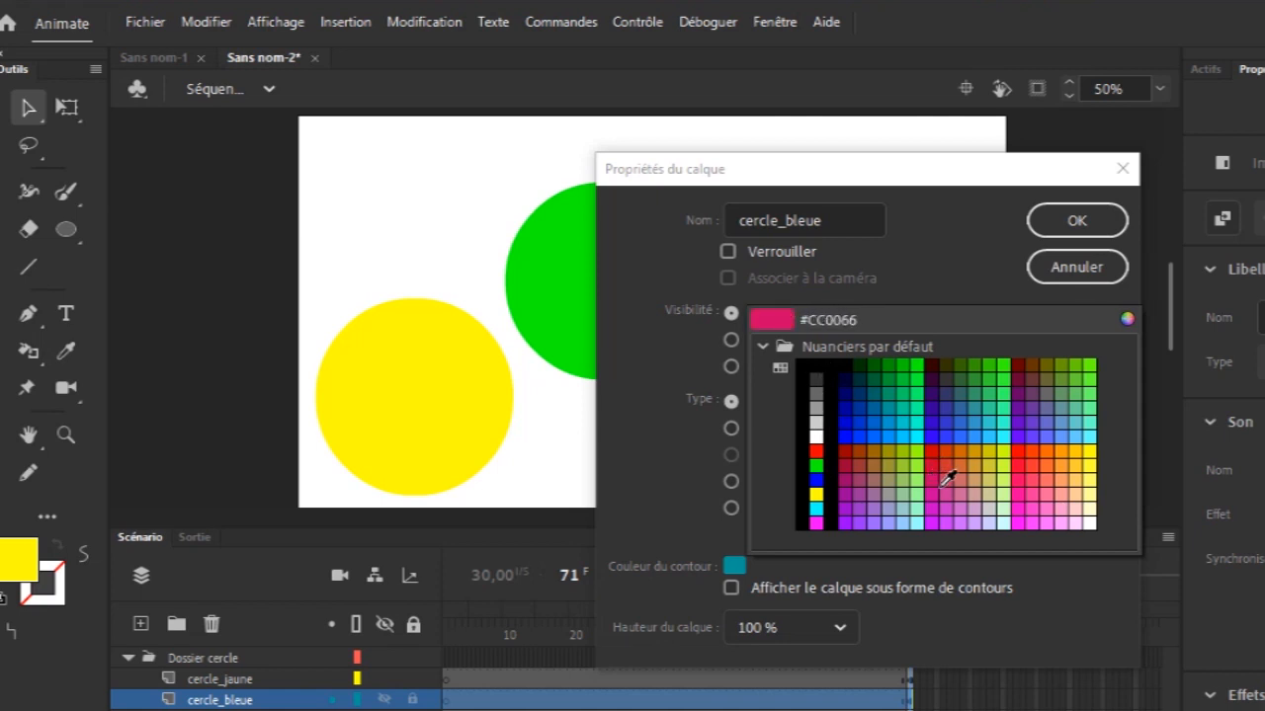
pyautogui.click(981, 483)
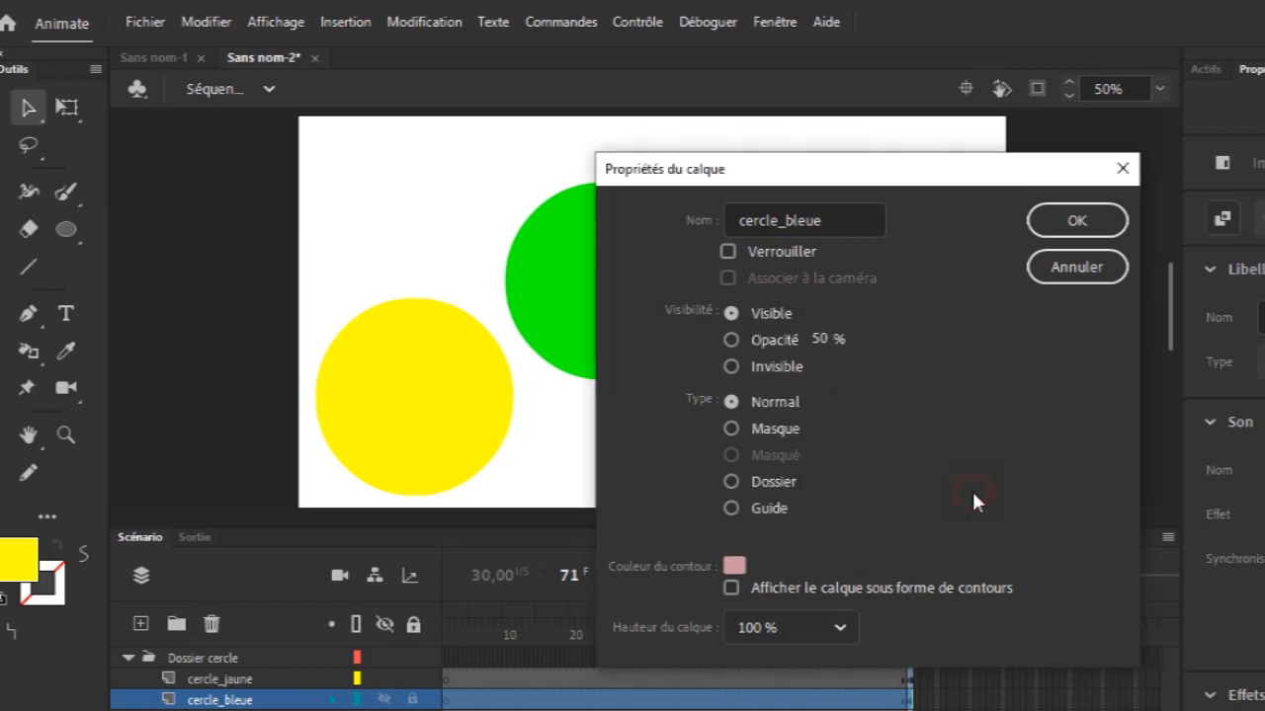
pyautogui.click(1095, 222)
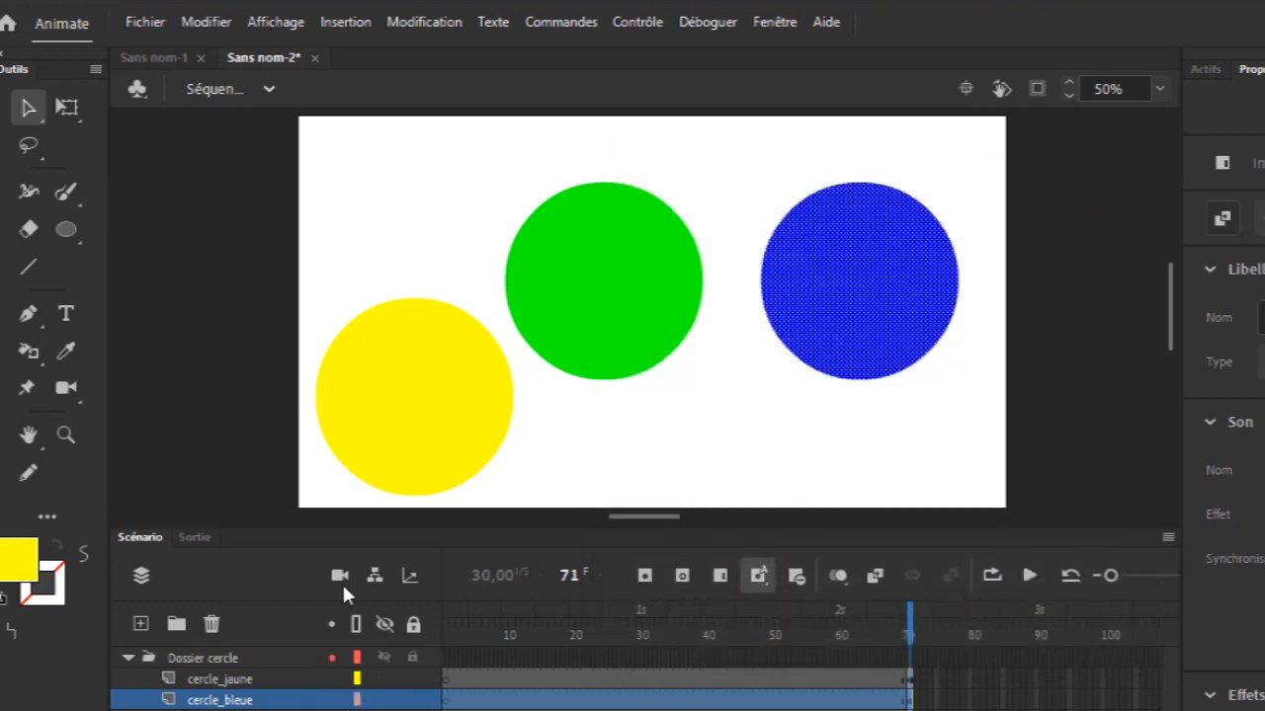
# - Collapse the Dossier cercle folder and duplicate it with all its layers
pyautogui.click(127, 657)
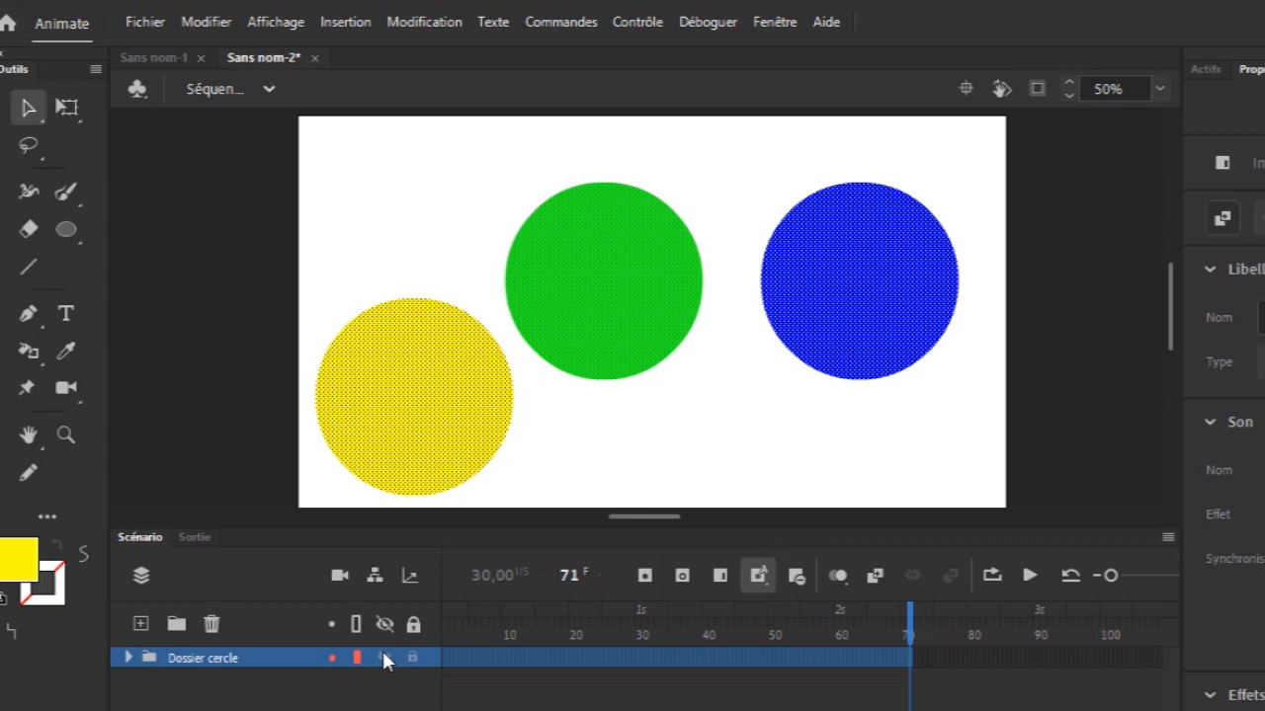
pyautogui.click(382, 656)
pyautogui.click(382, 654)
pyautogui.rightClick(278, 652)
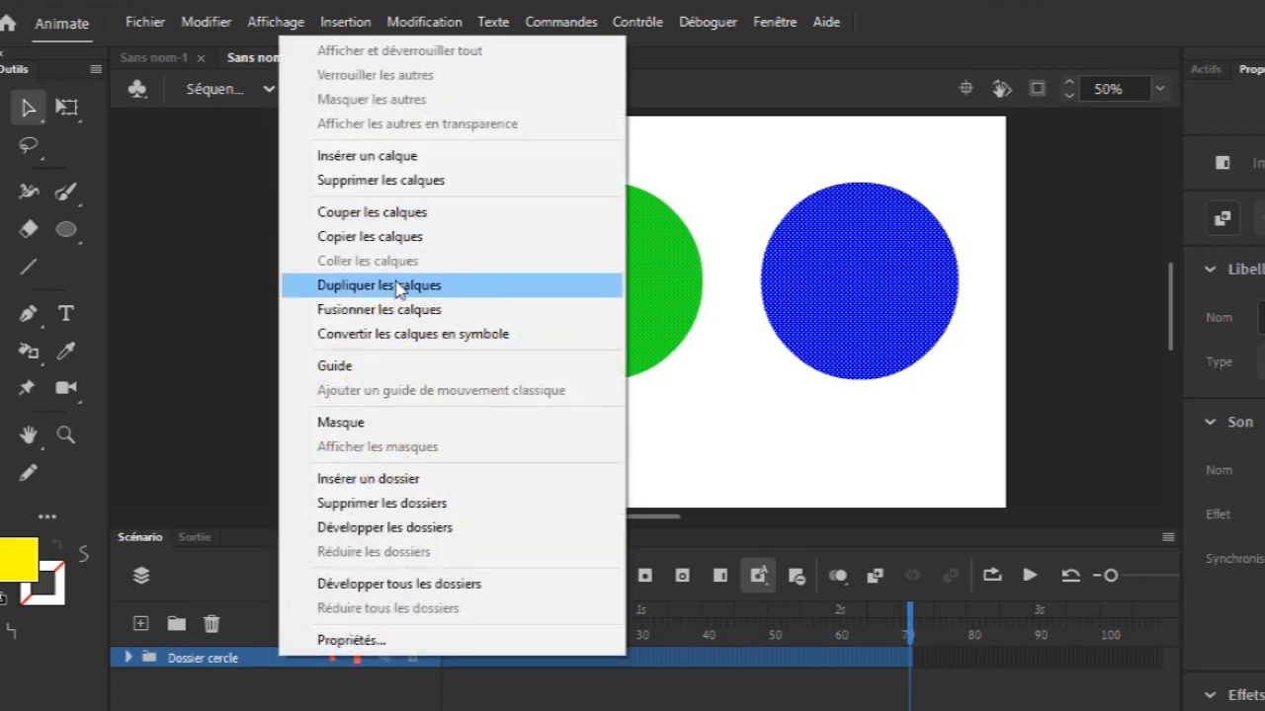
pyautogui.click(397, 286)
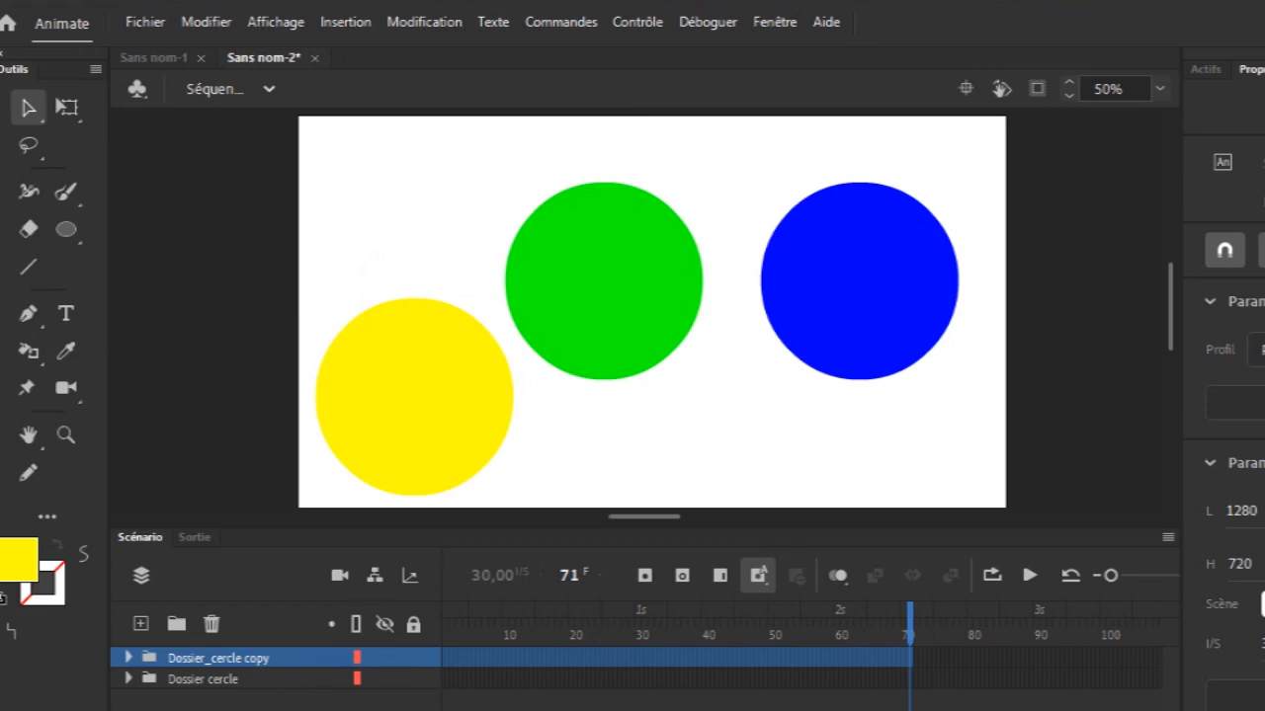
# - Enlarge the timeline frames and try the Aperçu frame display before returning to Standard
pyautogui.click(626, 288)
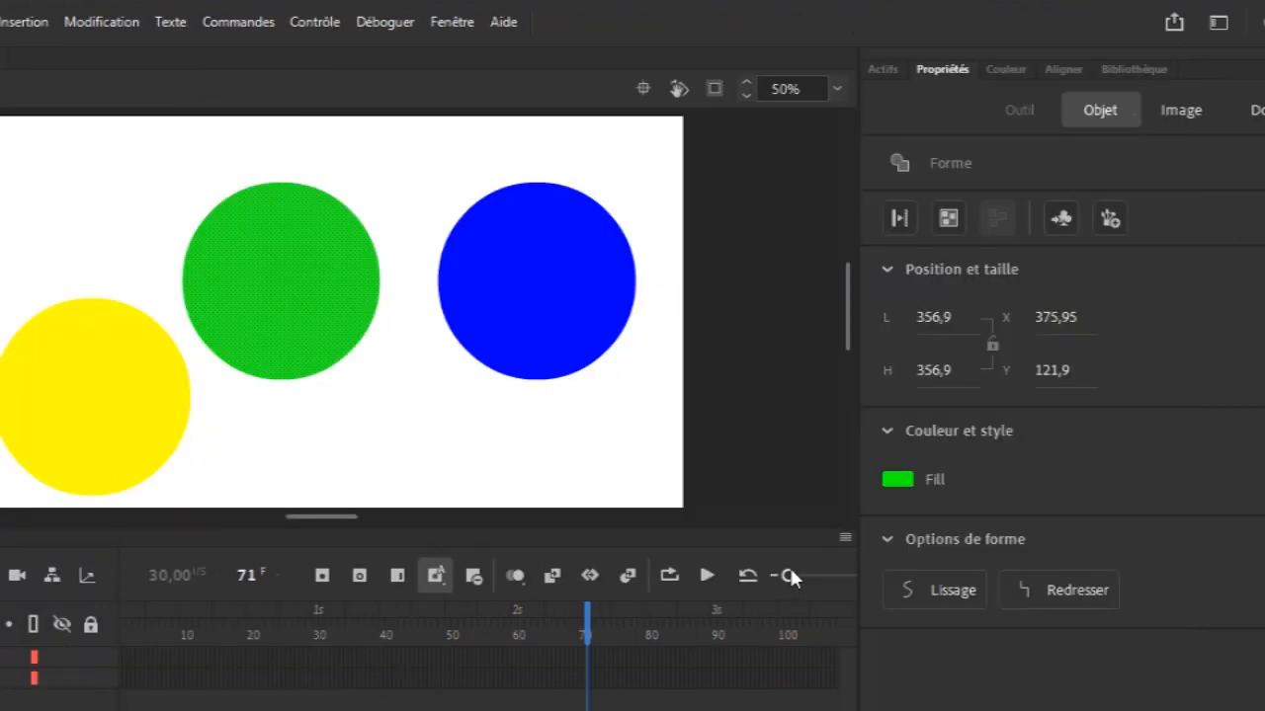
pyautogui.moveTo(789, 576)
pyautogui.mouseDown()
pyautogui.moveTo(817, 576)
pyautogui.moveTo(804, 578)
pyautogui.mouseUp()
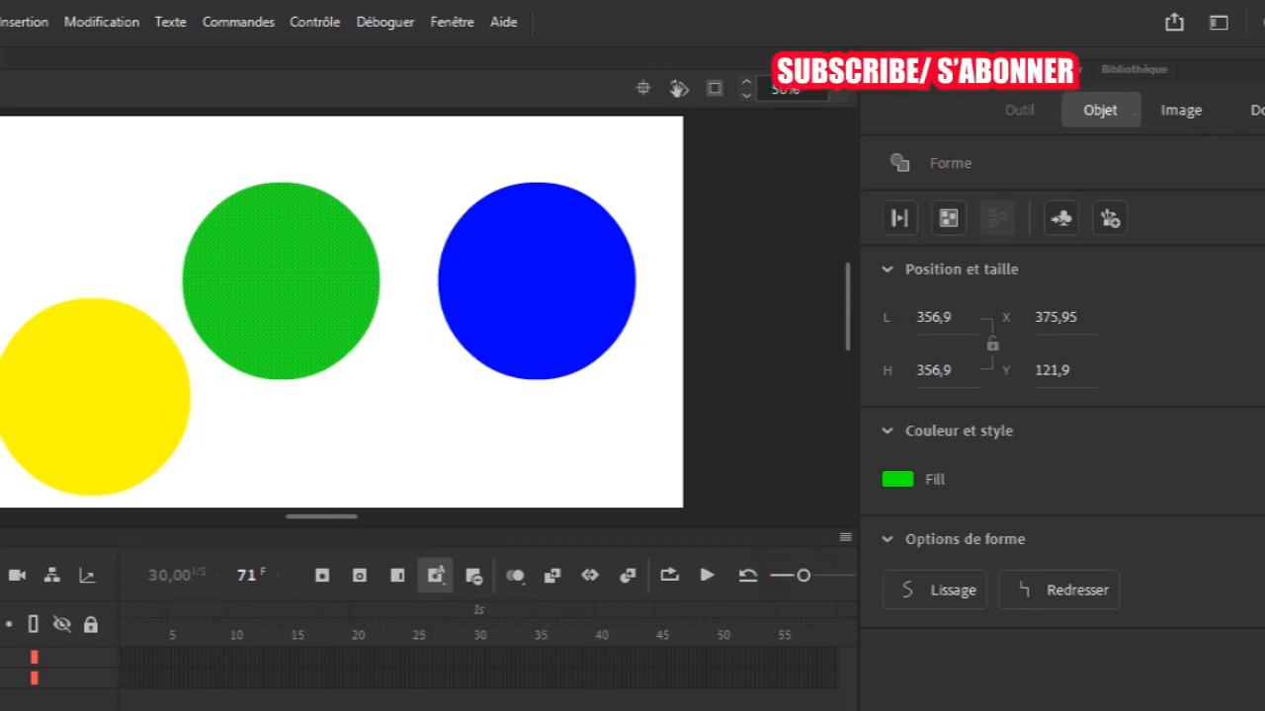
pyautogui.click(844, 537)
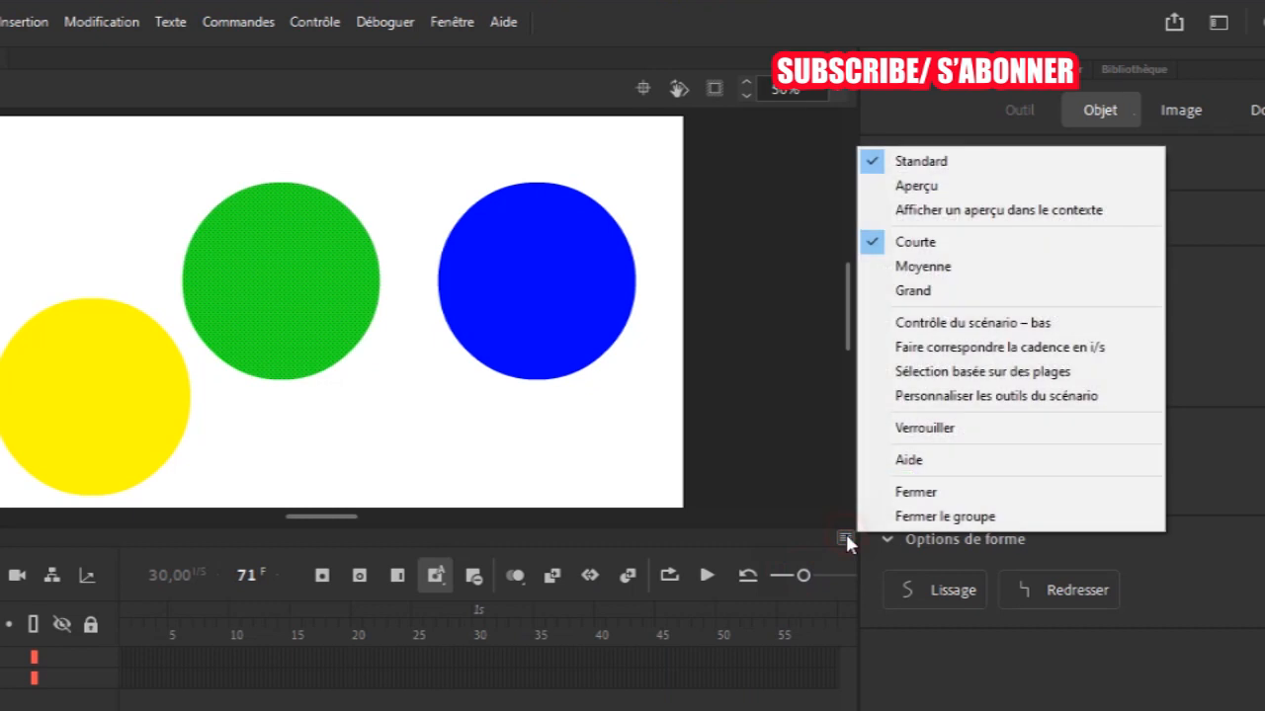
pyautogui.click(928, 187)
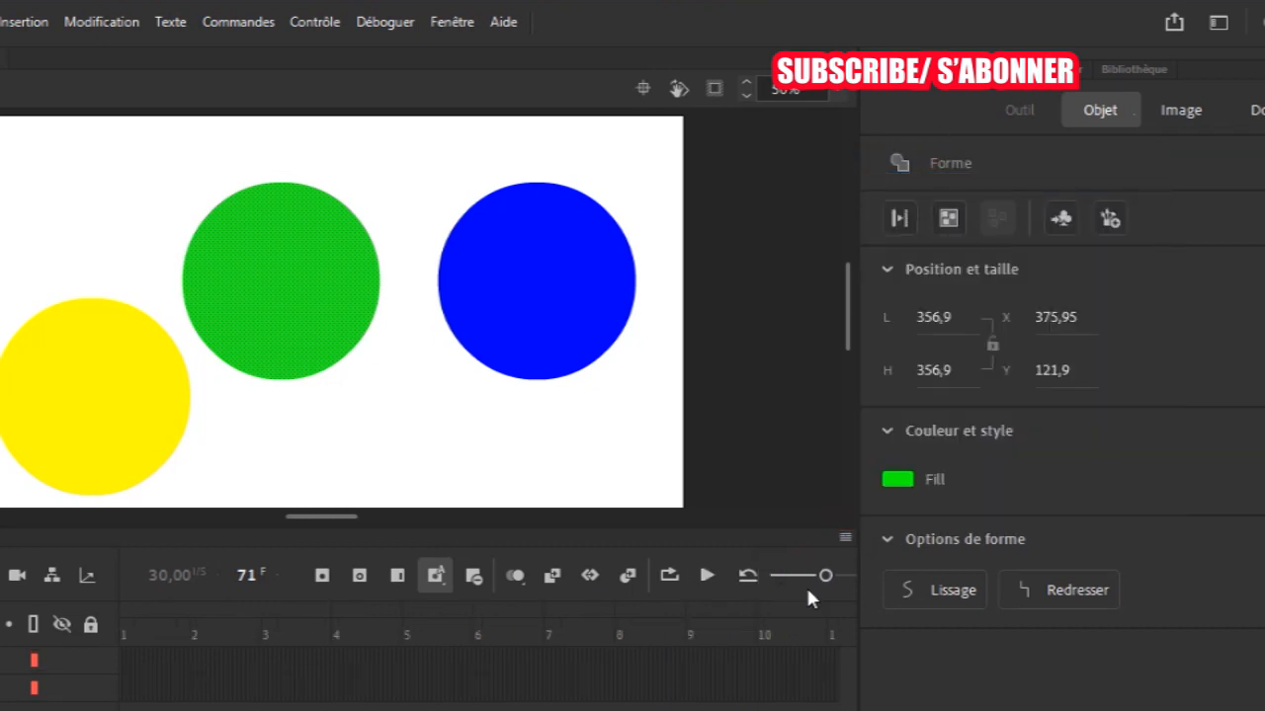
pyautogui.moveTo(805, 577); pyautogui.dragTo(833, 575)
pyautogui.click(845, 536)
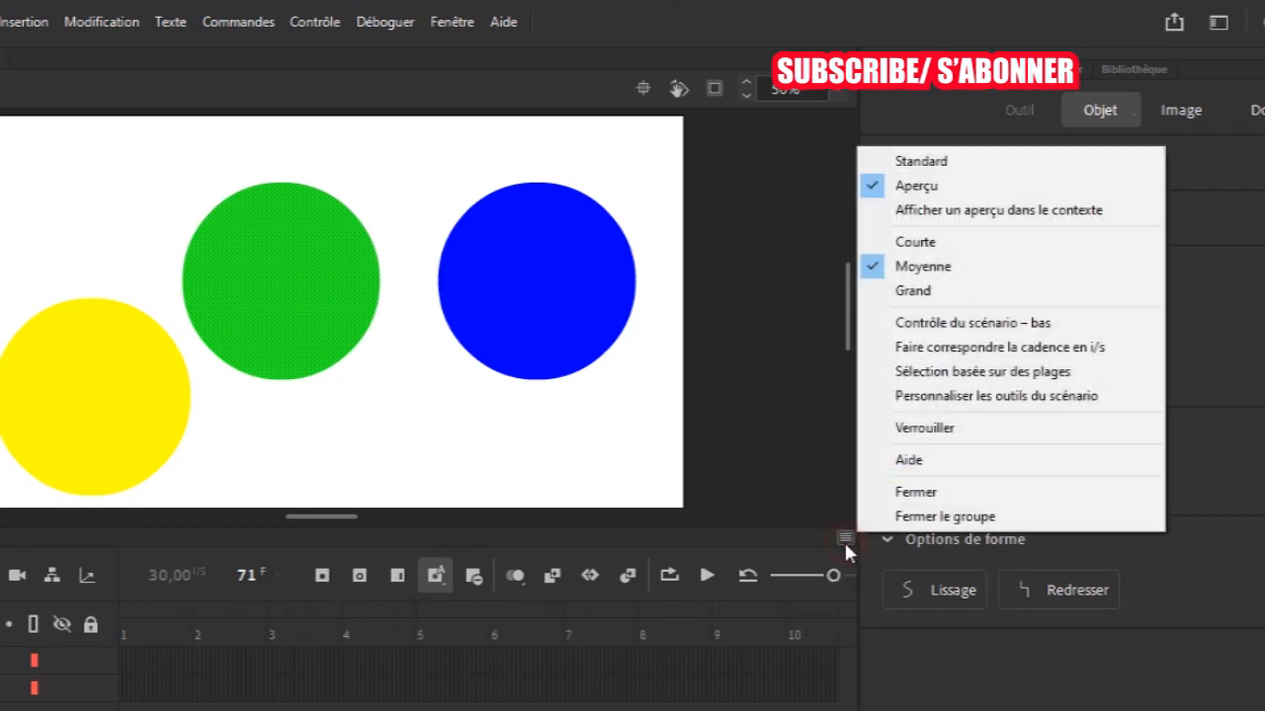
pyautogui.click(959, 163)
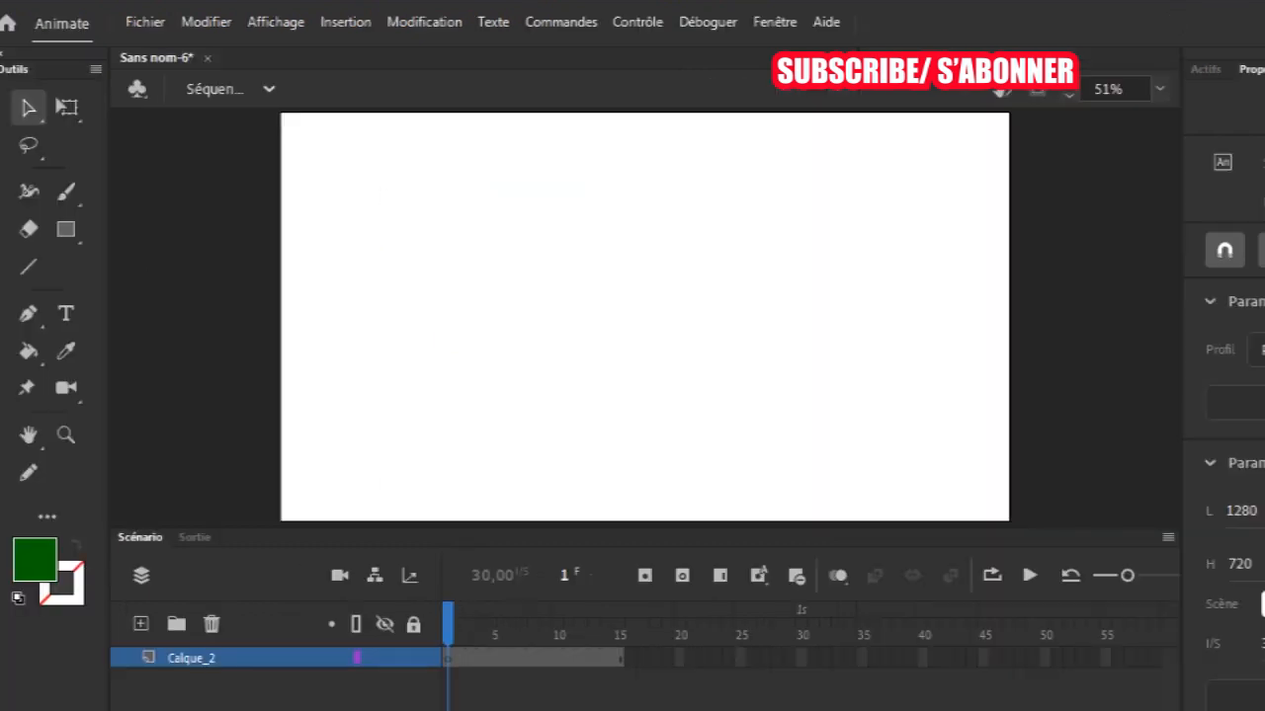
# - Draw a dark green rectangle without stroke on the left part of the stage in Calque_2, and add a new layer above it
pyautogui.click(66, 230)
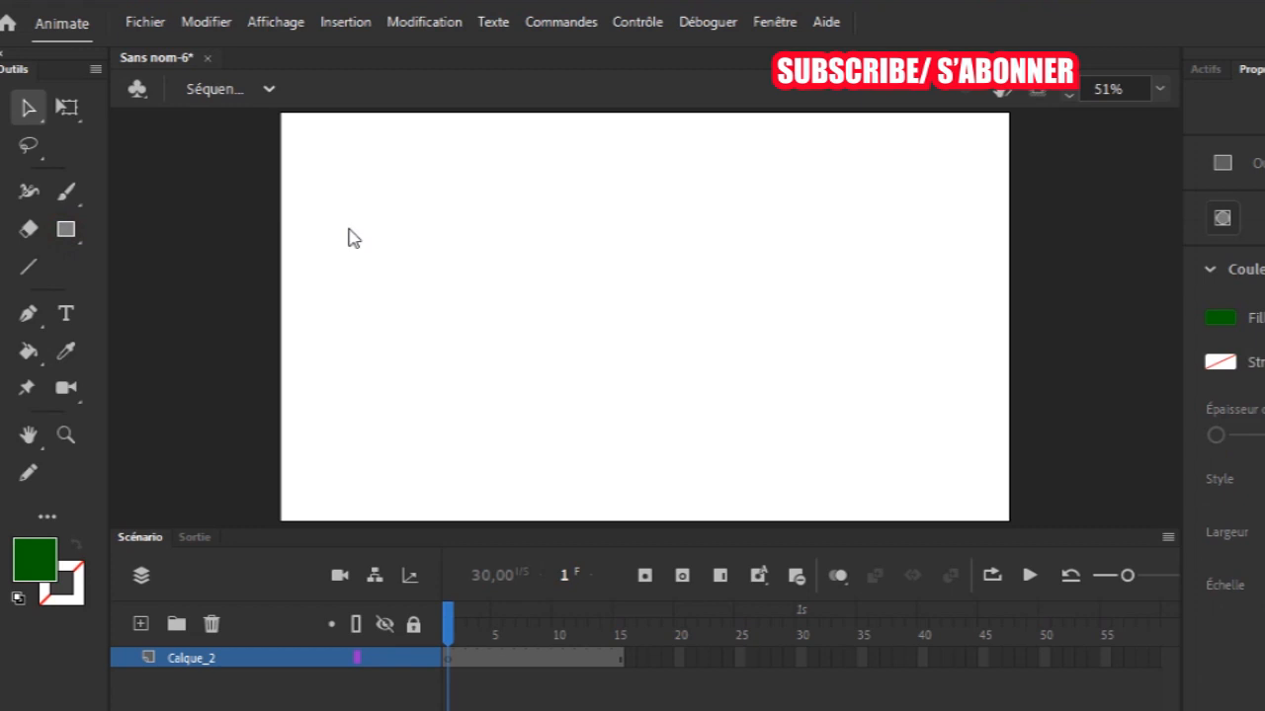
pyautogui.moveTo(338, 220); pyautogui.dragTo(496, 355)
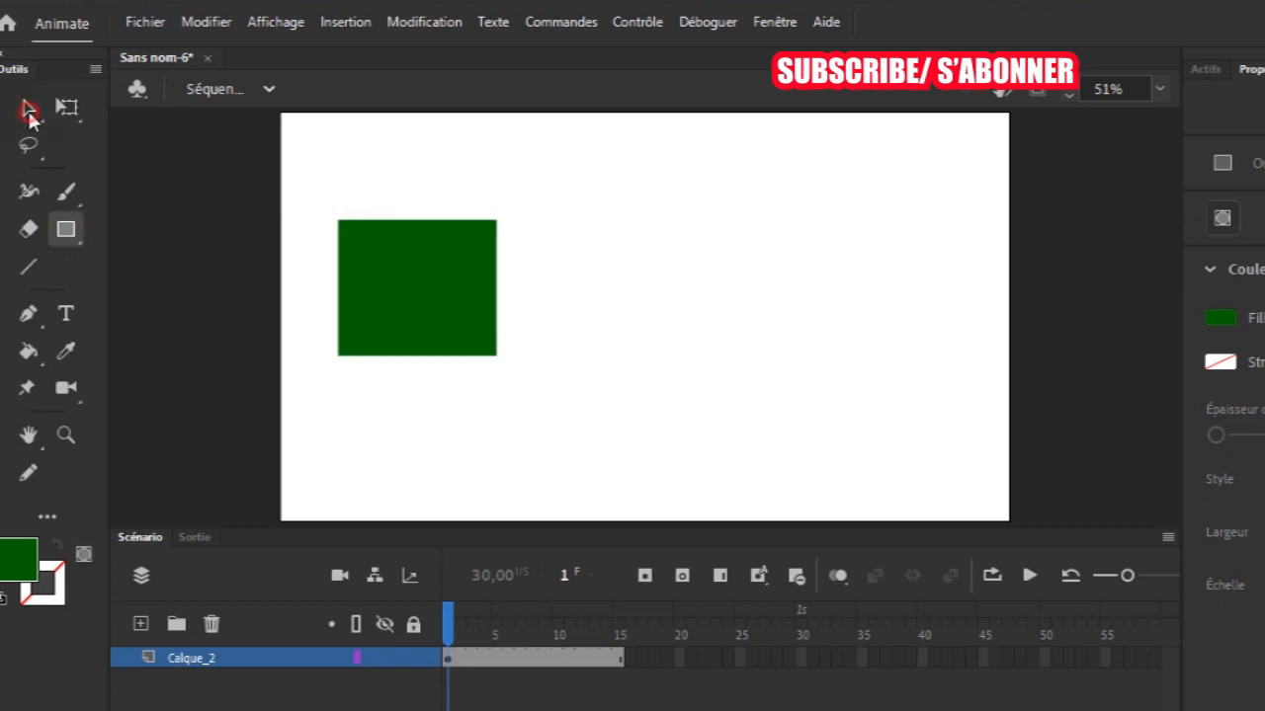
pyautogui.click(29, 109)
pyautogui.moveTo(319, 194); pyautogui.dragTo(582, 392)
pyautogui.click(581, 386)
pyautogui.click(140, 624)
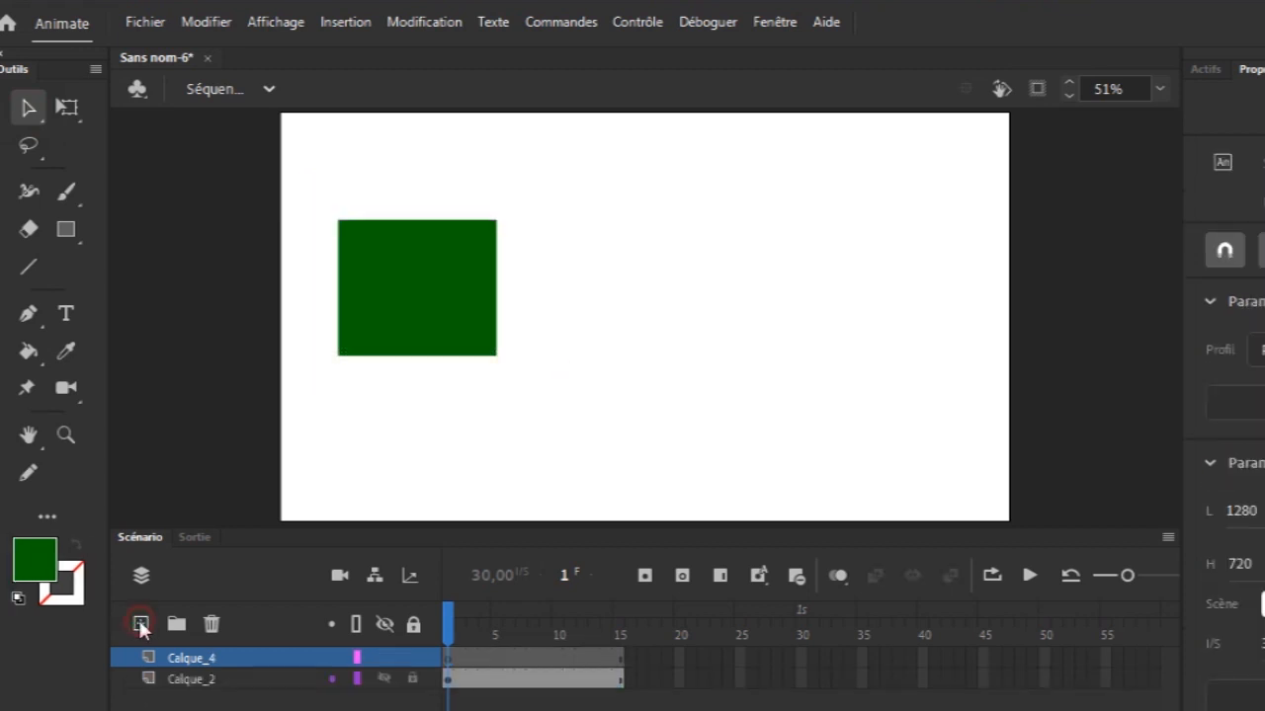
# - Paste a copy of the green rectangle on Calque_4, place it beside the original, and fill it red
pyautogui.hotkey('ctrl', 'v')
pyautogui.moveTo(646, 313); pyautogui.dragTo(643, 282)
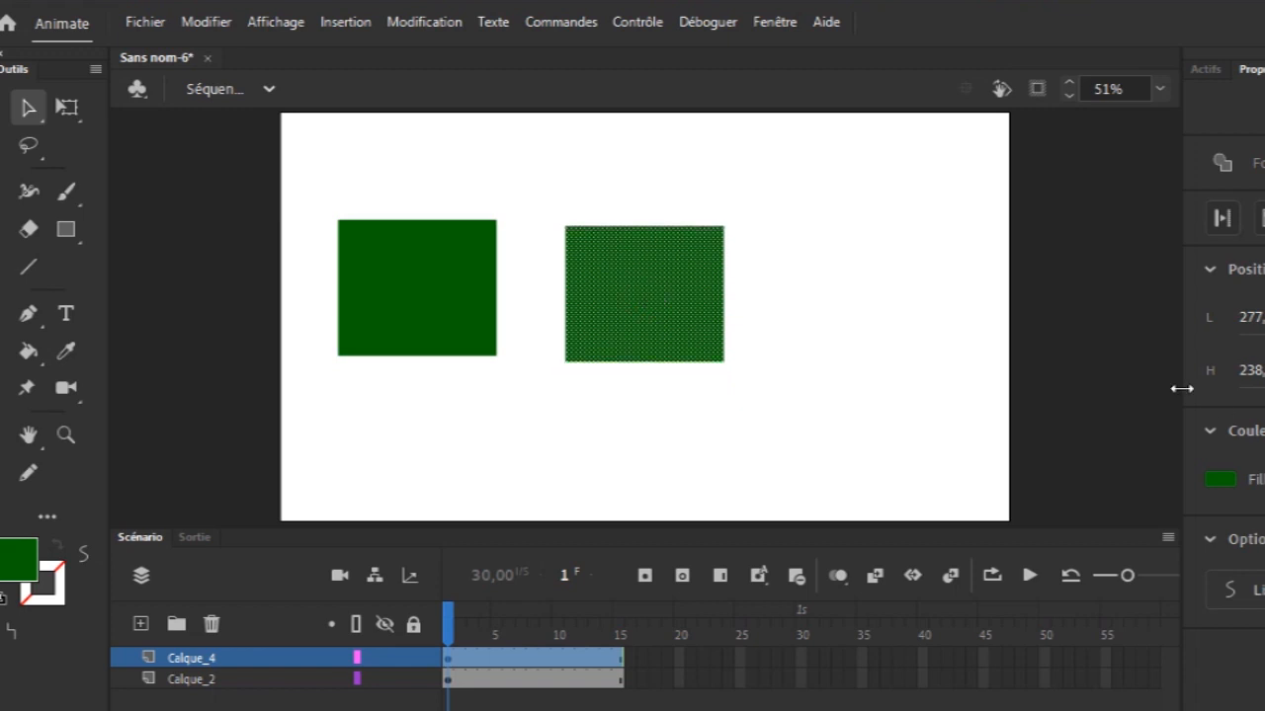
pyautogui.click(1221, 481)
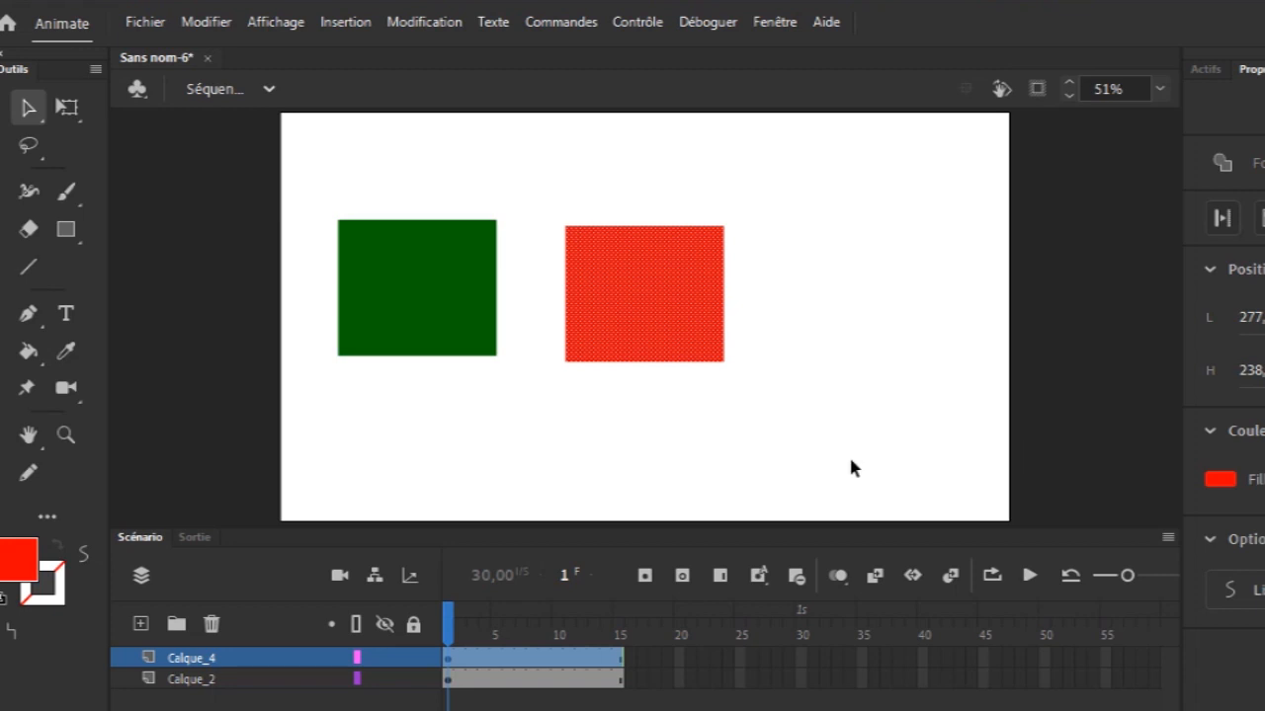
# - Add a layer above Calque_4 and paste a copy of the red rectangle on it, placed beside the original and filled yellow
pyautogui.click(139, 621)
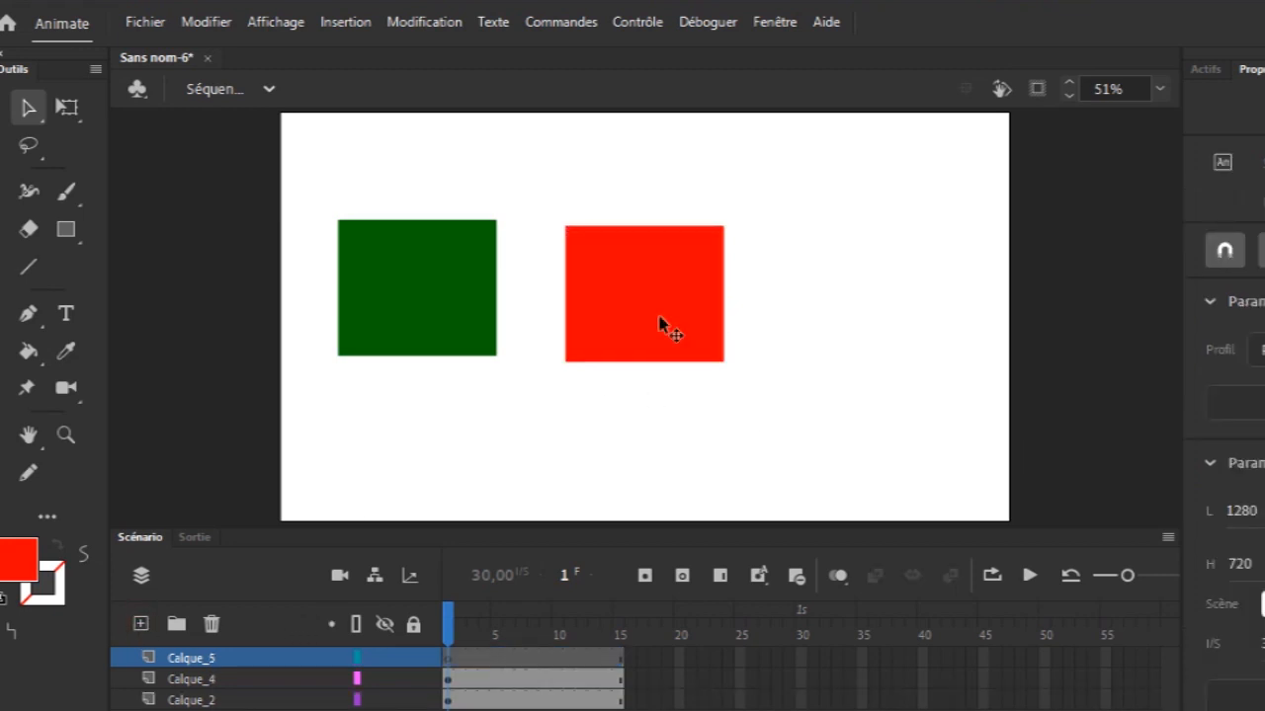
pyautogui.click(286, 679)
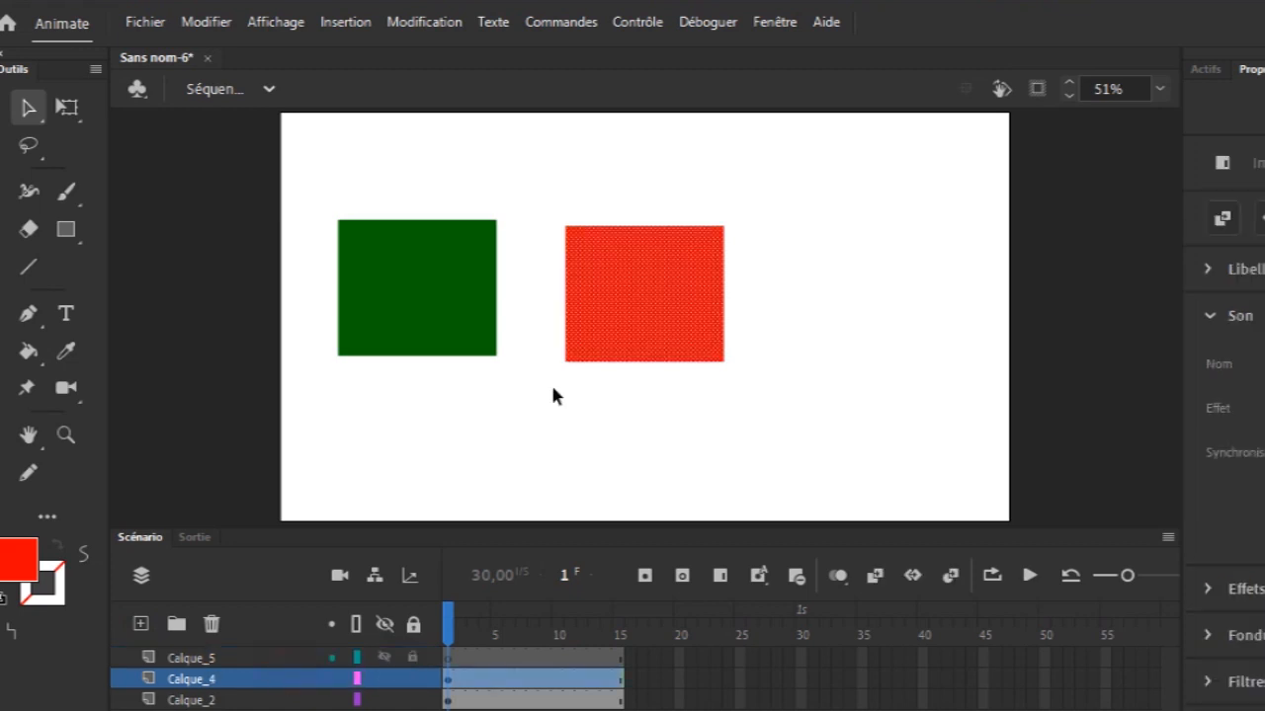
pyautogui.click(241, 658)
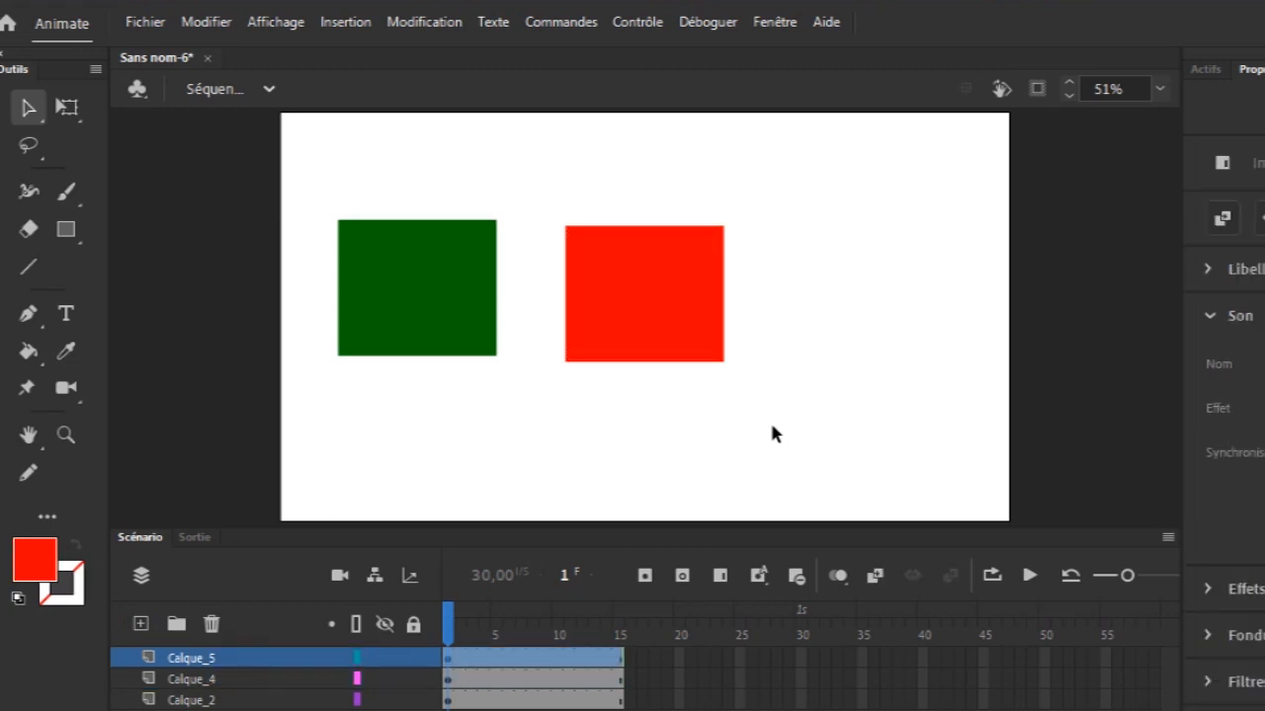
pyautogui.hotkey('ctrl', 'v')
pyautogui.moveTo(645, 326); pyautogui.dragTo(851, 326)
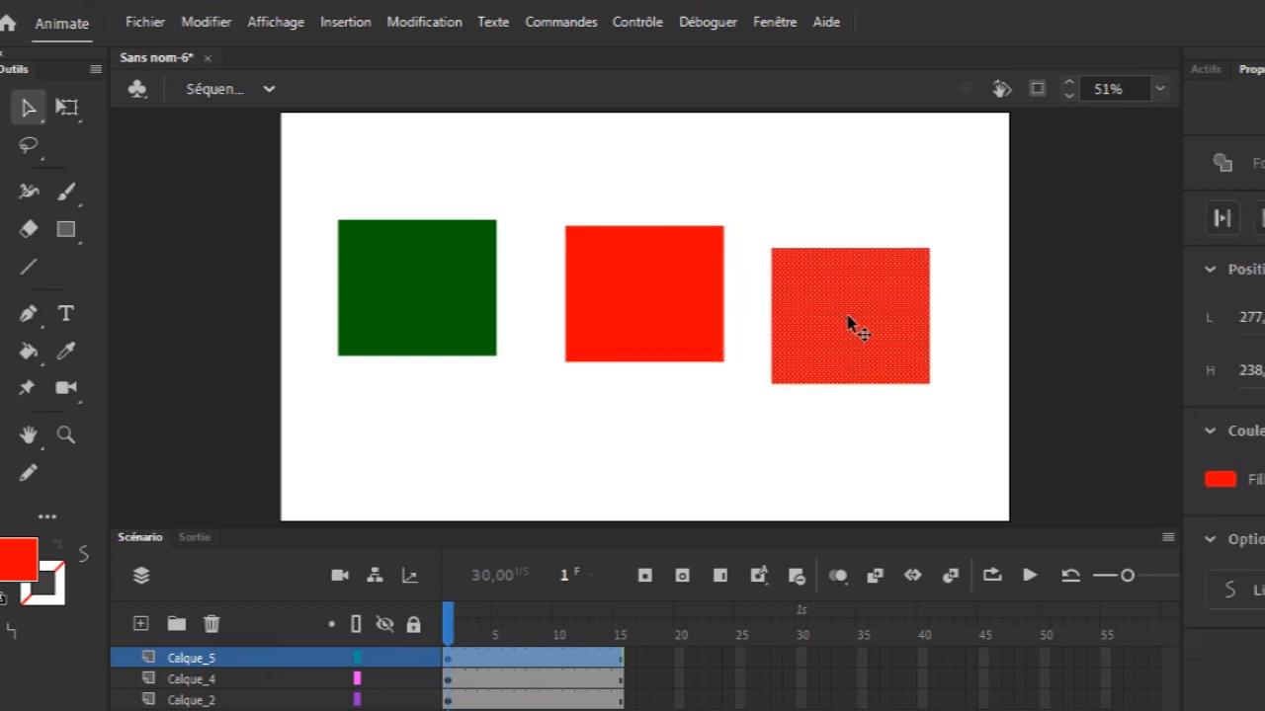
pyautogui.click(1221, 480)
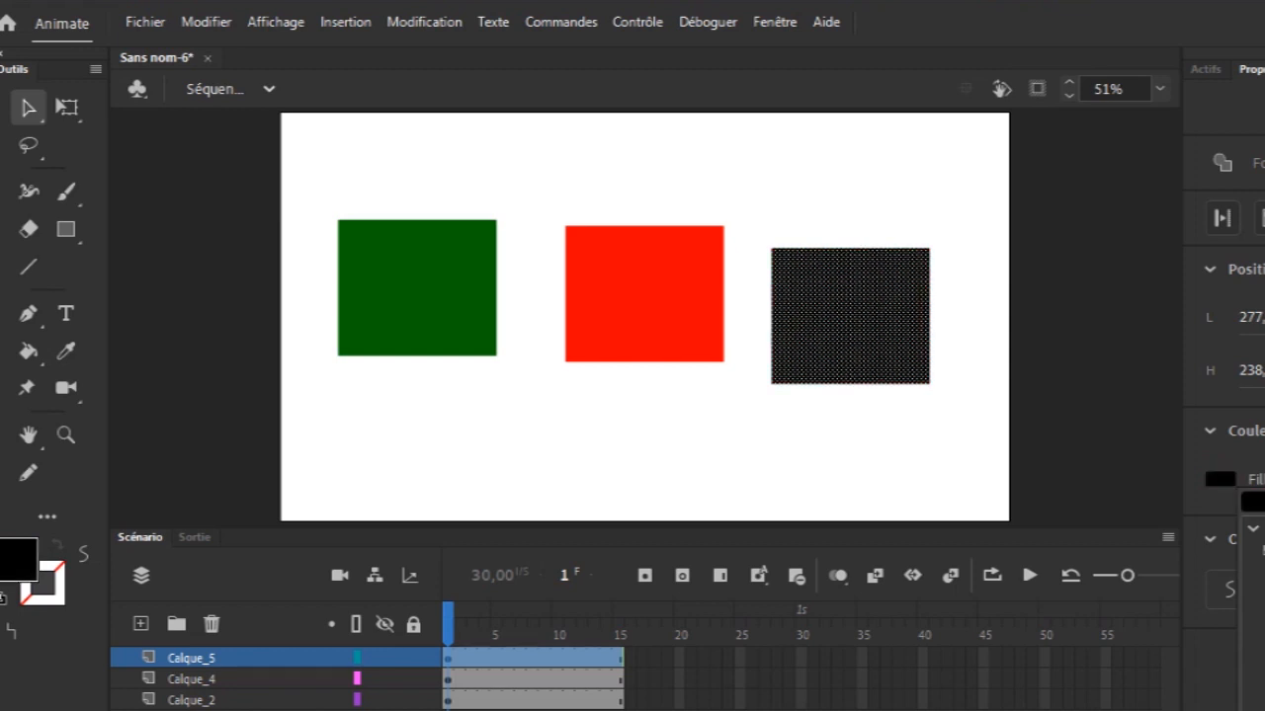
pyautogui.click(1263, 672)
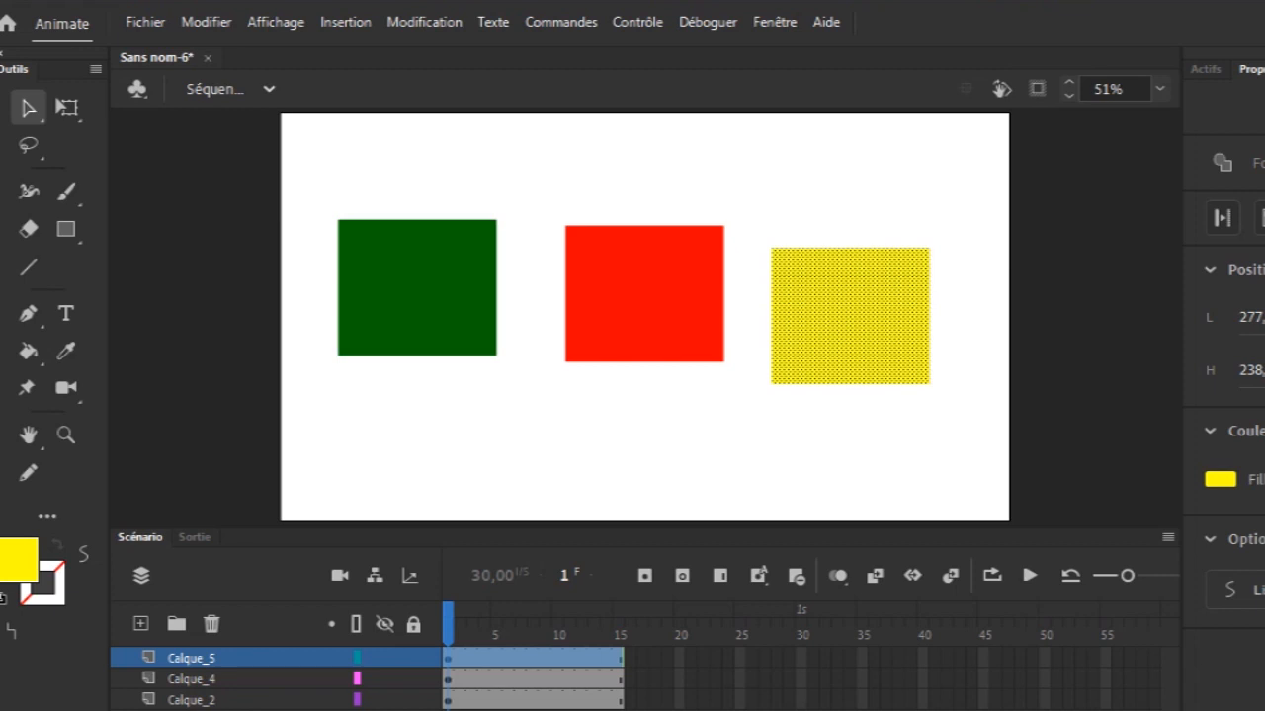
pyautogui.press('Escape')
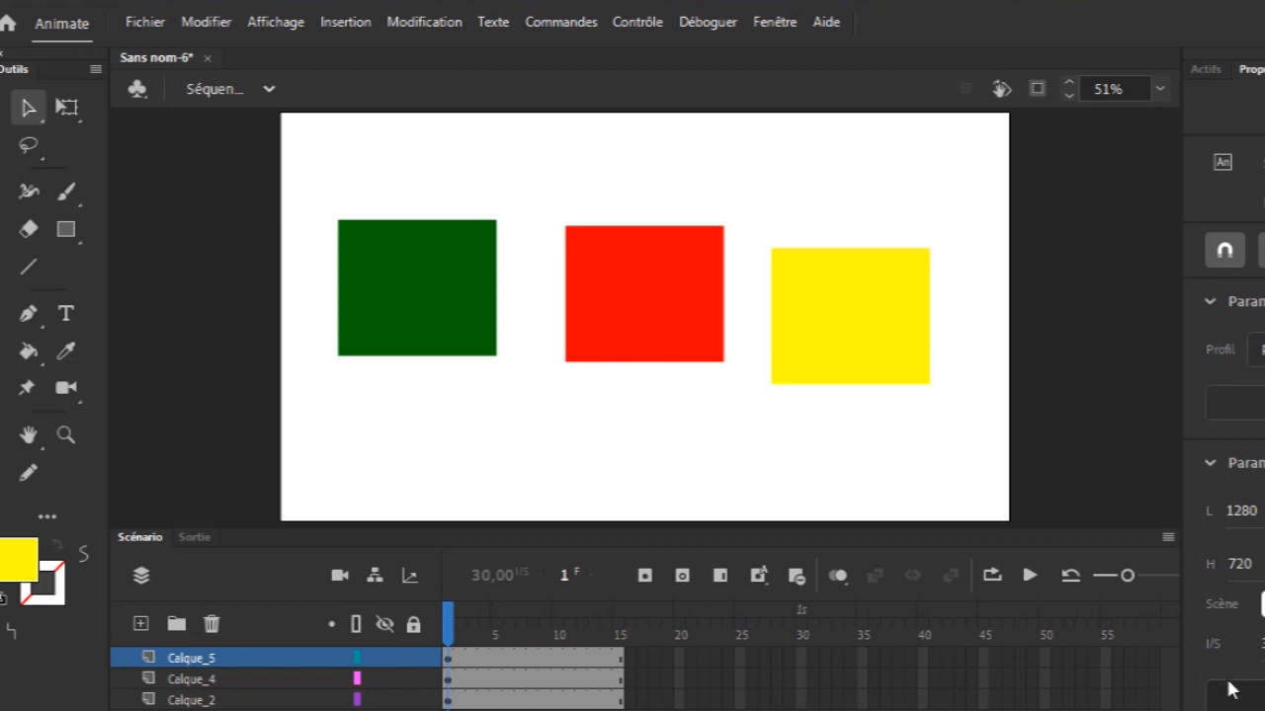
# - Set the outline colour of Calque_4 to the red sampled from its rectangle in the layer properties
pyautogui.click(356, 679)
pyautogui.click(357, 679)
pyautogui.rightClick(357, 682)
pyautogui.click(411, 668)
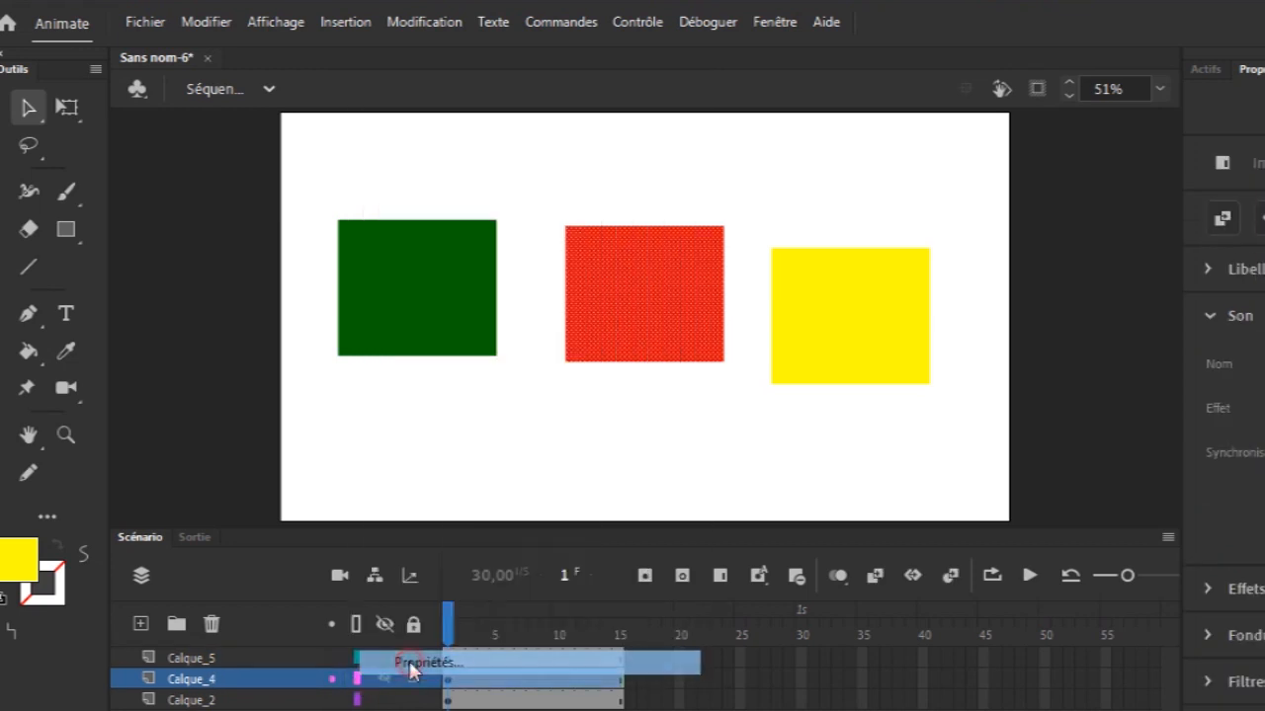
pyautogui.moveTo(749, 164); pyautogui.dragTo(981, 188)
pyautogui.click(965, 587)
pyautogui.click(678, 298)
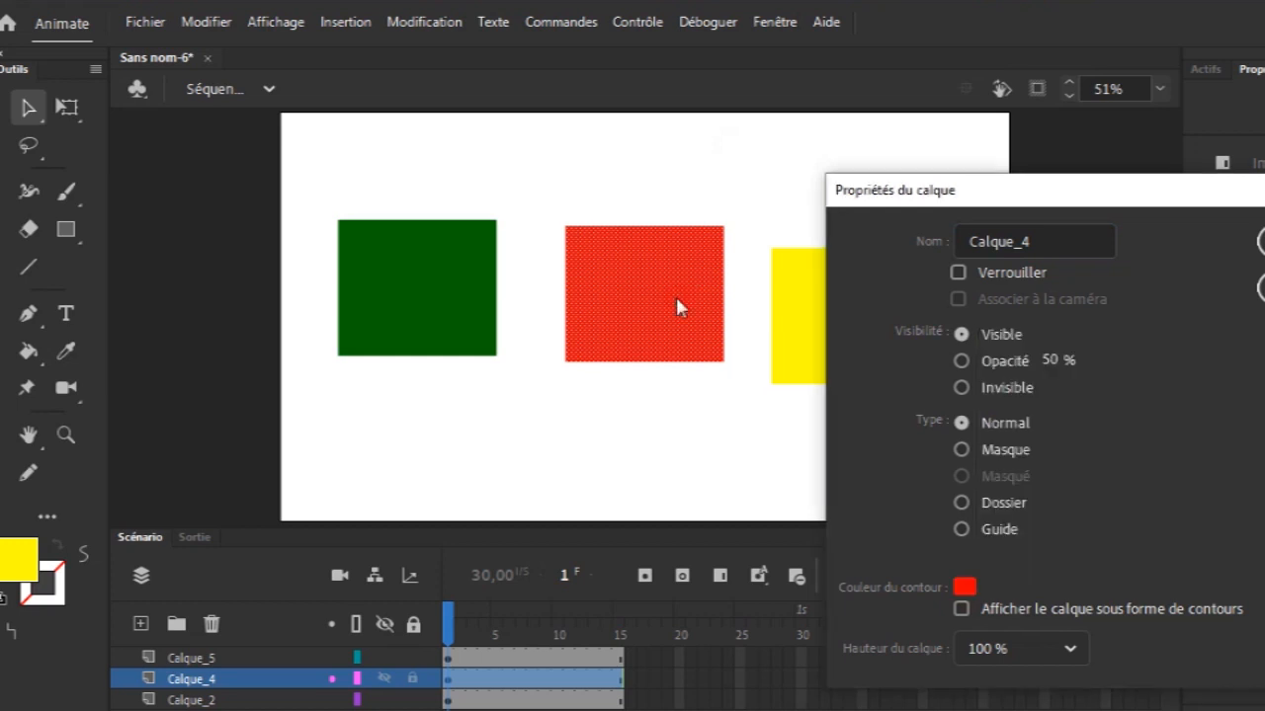
pyautogui.click(1260, 241)
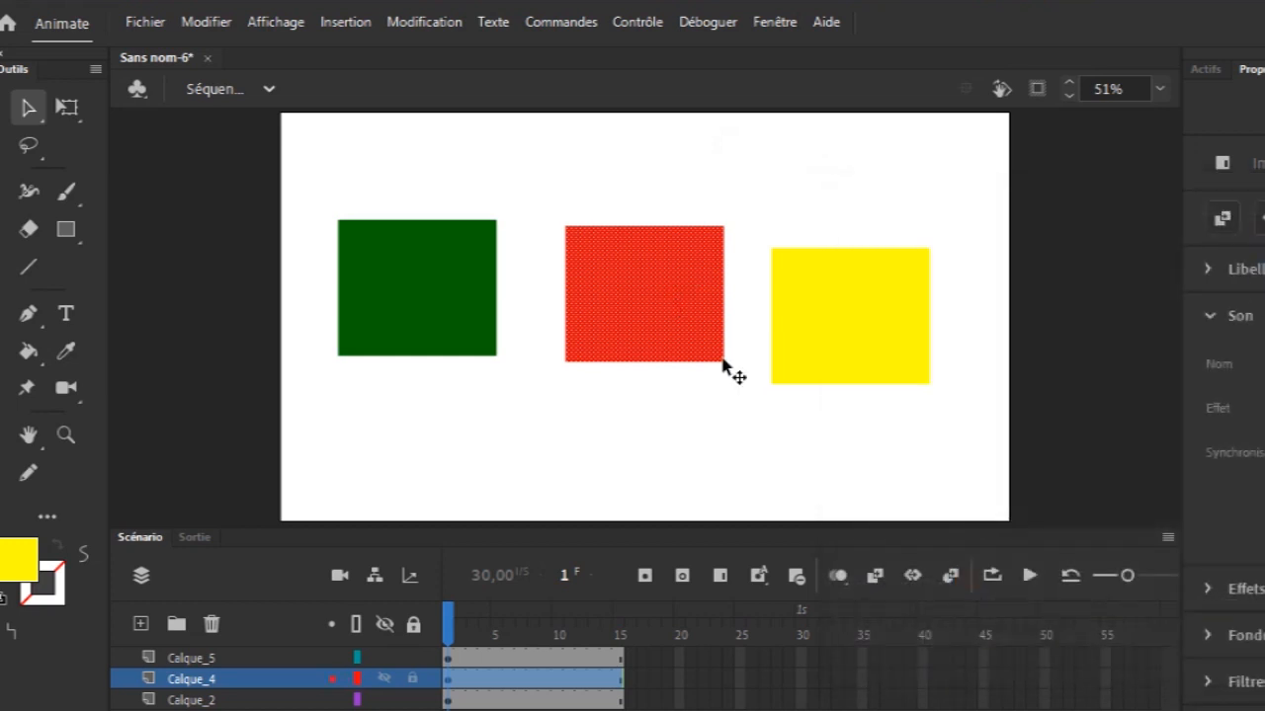
# - Set the outline colour of Calque_5 to the yellow sampled from its rectangle in the layer properties
pyautogui.click(357, 659)
pyautogui.click(357, 658)
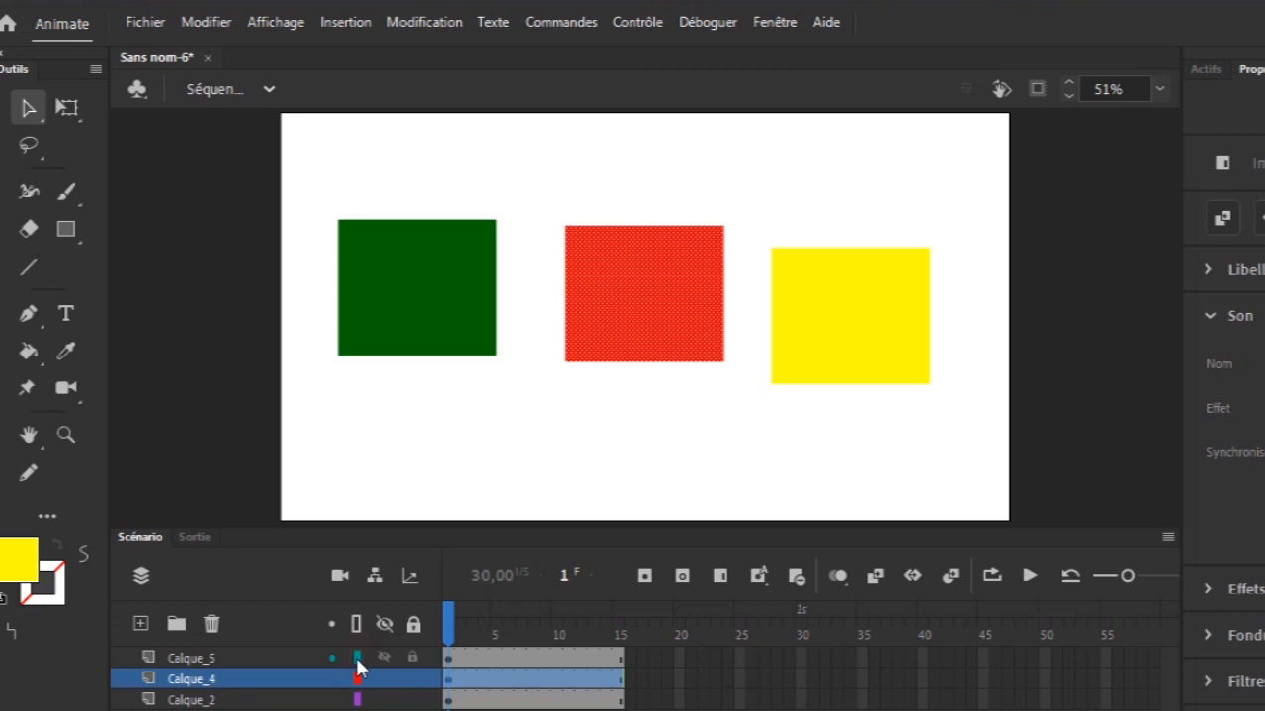
pyautogui.rightClick(358, 659)
pyautogui.click(413, 642)
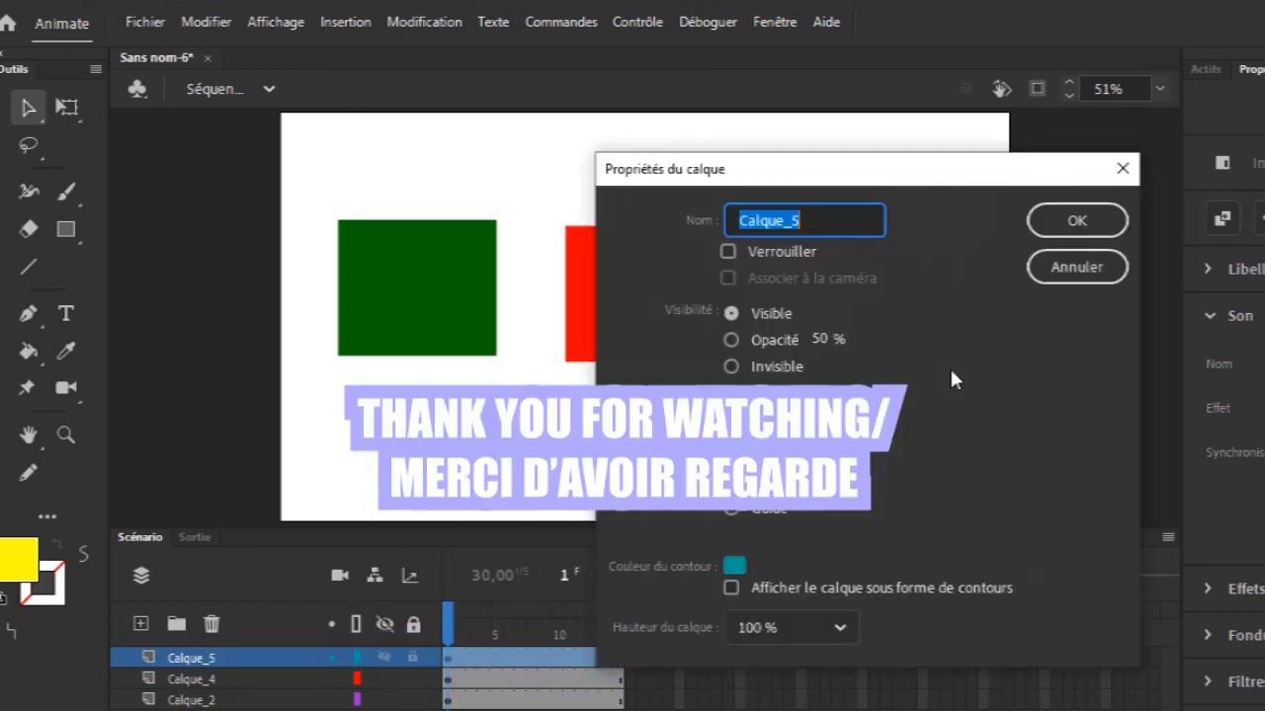
pyautogui.moveTo(948, 169); pyautogui.dragTo(1213, 336)
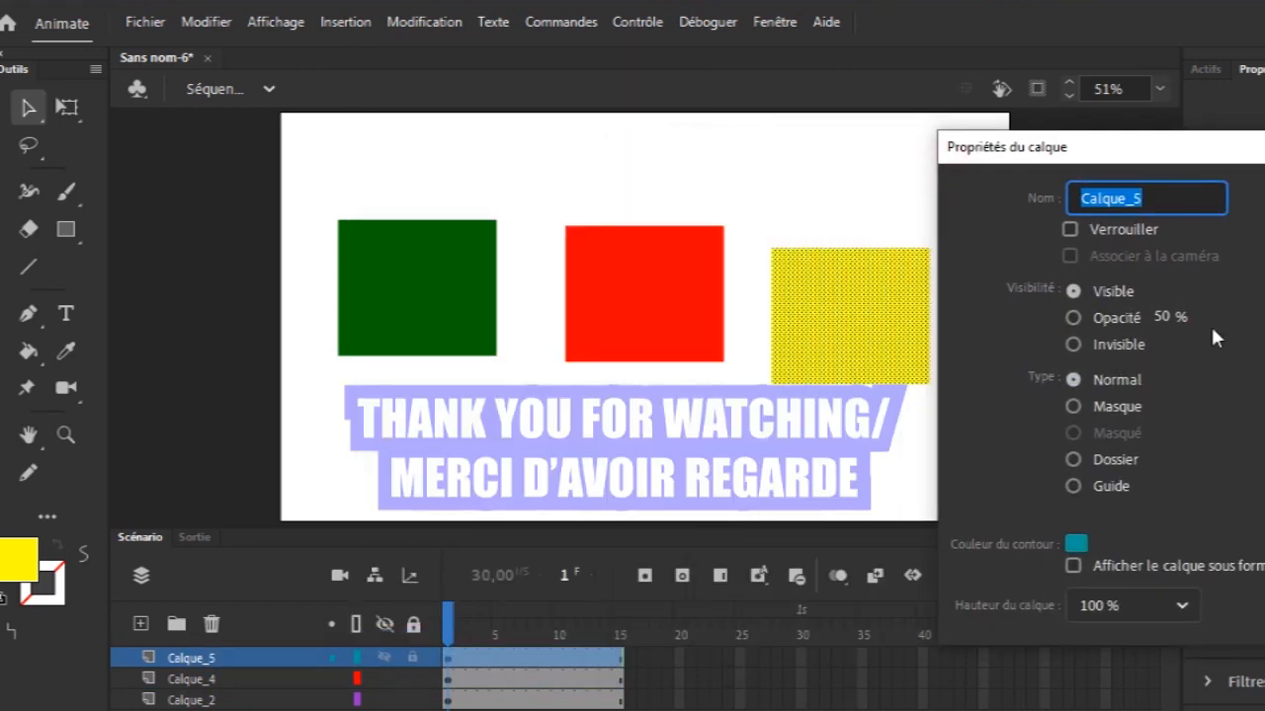
pyautogui.click(1079, 542)
pyautogui.click(865, 334)
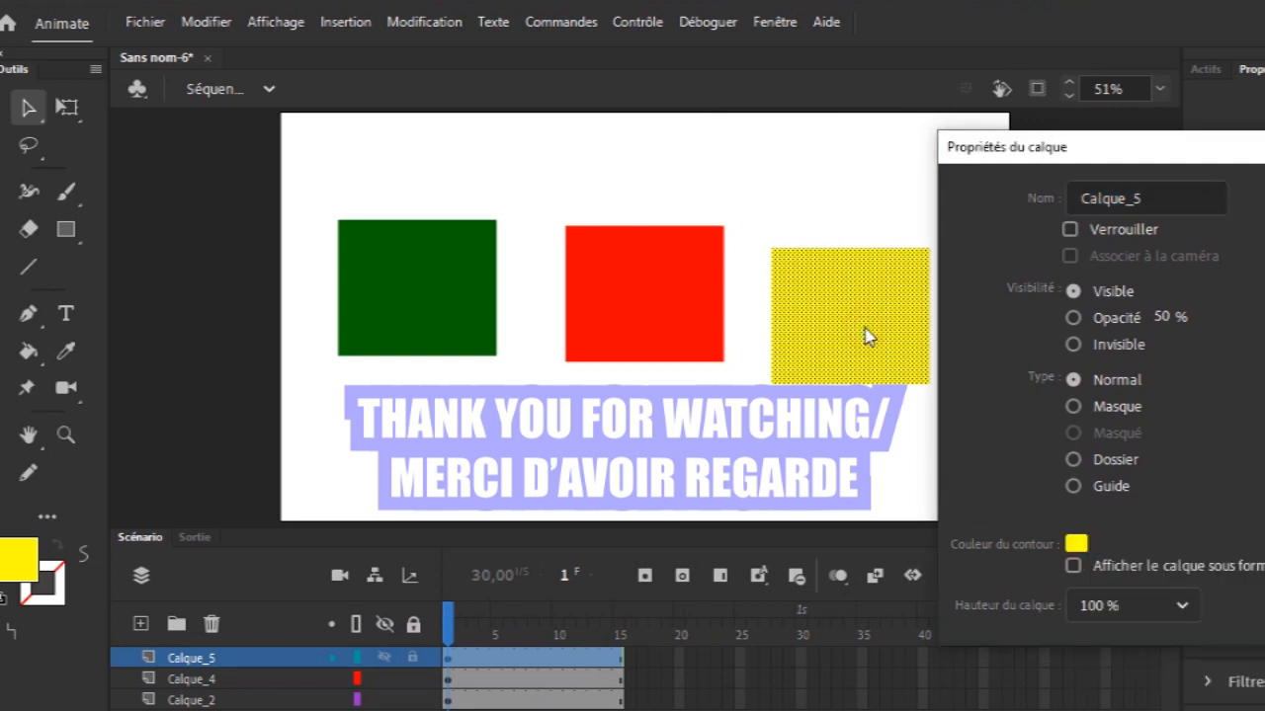
pyautogui.click(1264, 198)
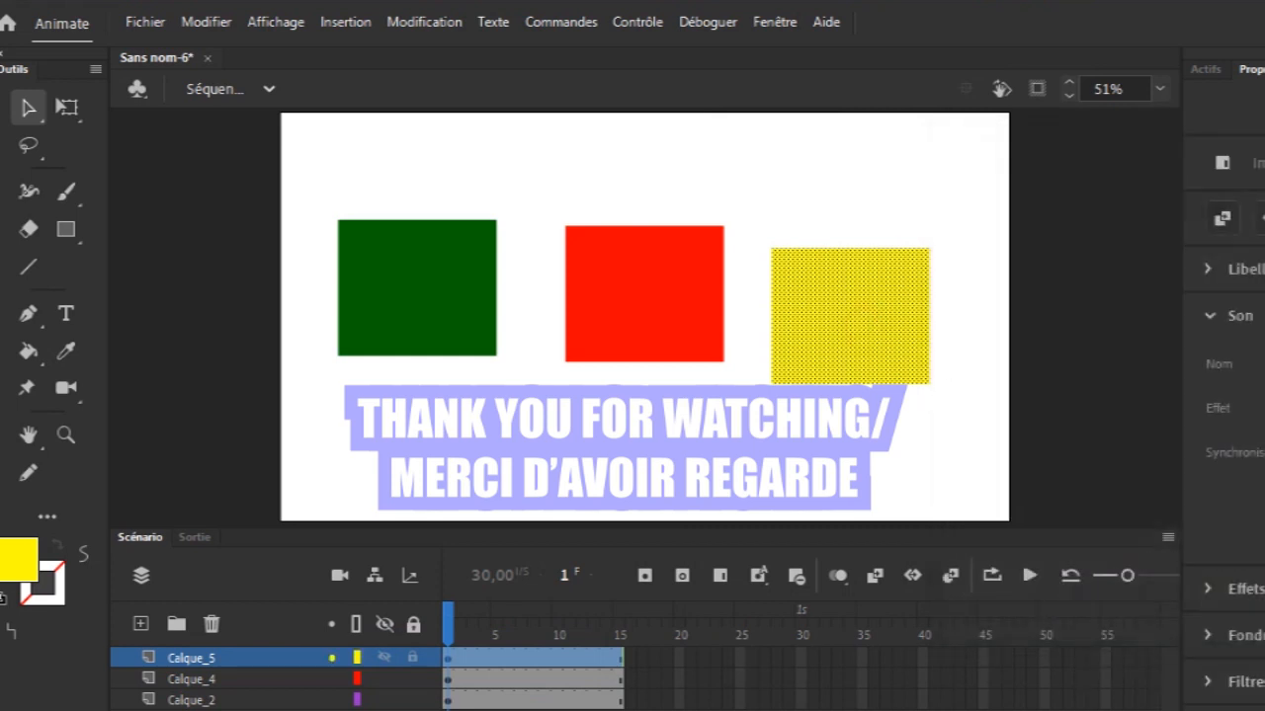
# - Set the outline colour of Calque_2 to the dark green sampled from its rectangle in the layer properties
pyautogui.click(359, 700)
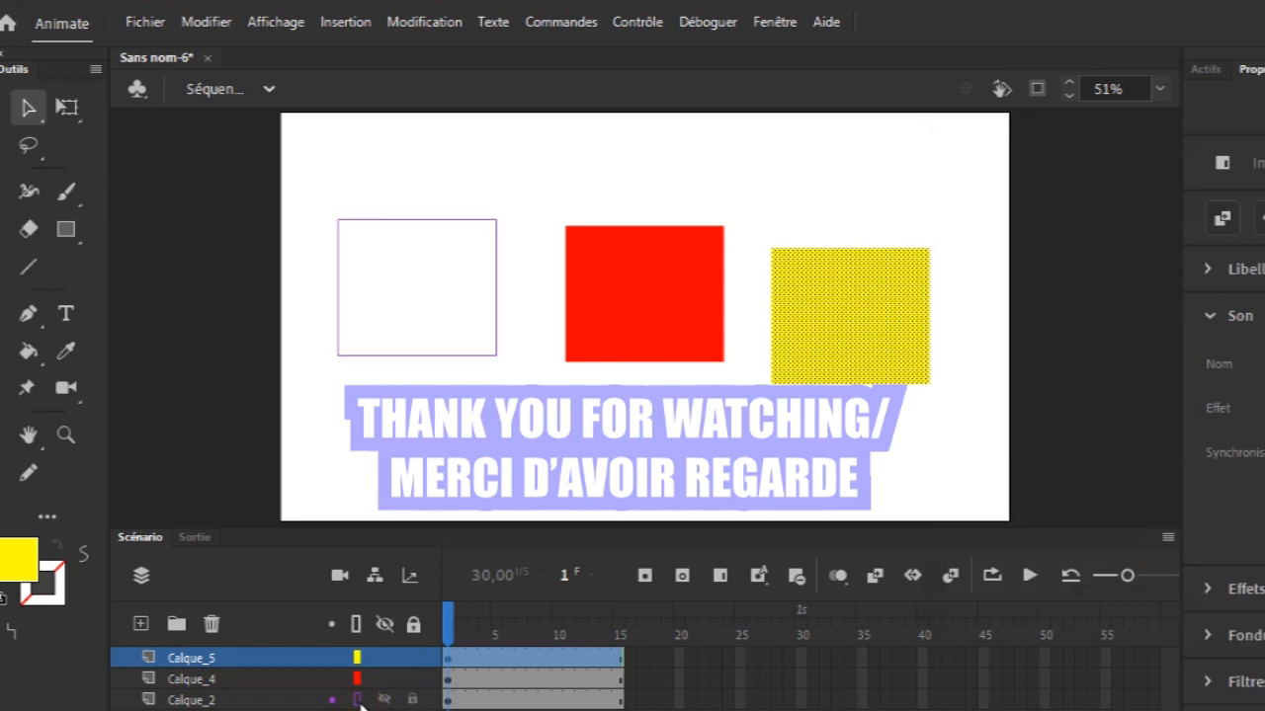
pyautogui.click(359, 701)
pyautogui.rightClick(361, 701)
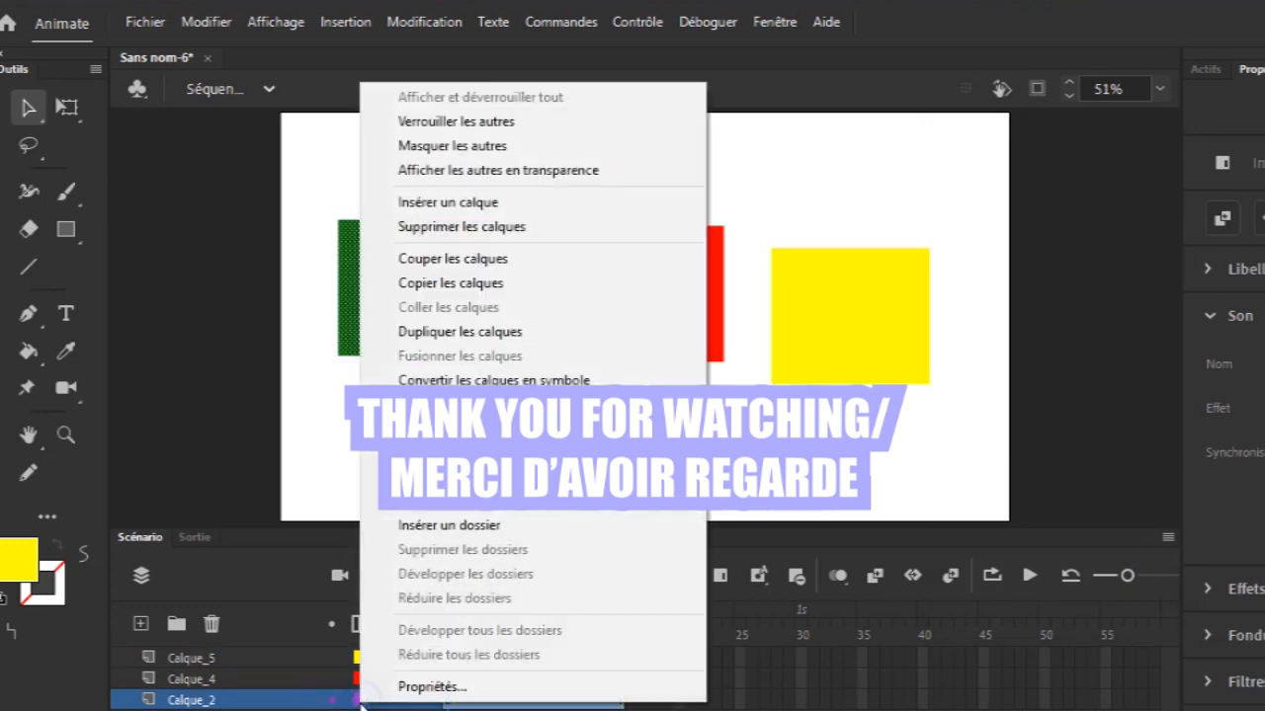
pyautogui.click(480, 687)
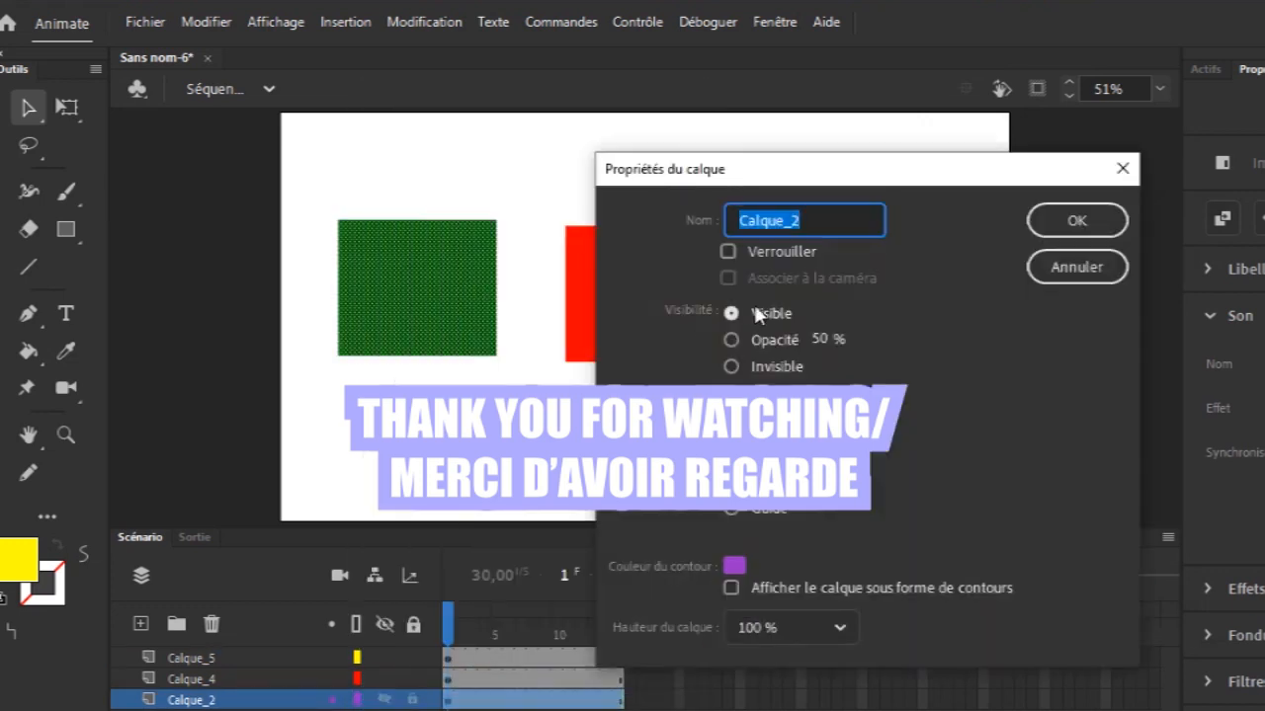
pyautogui.click(734, 564)
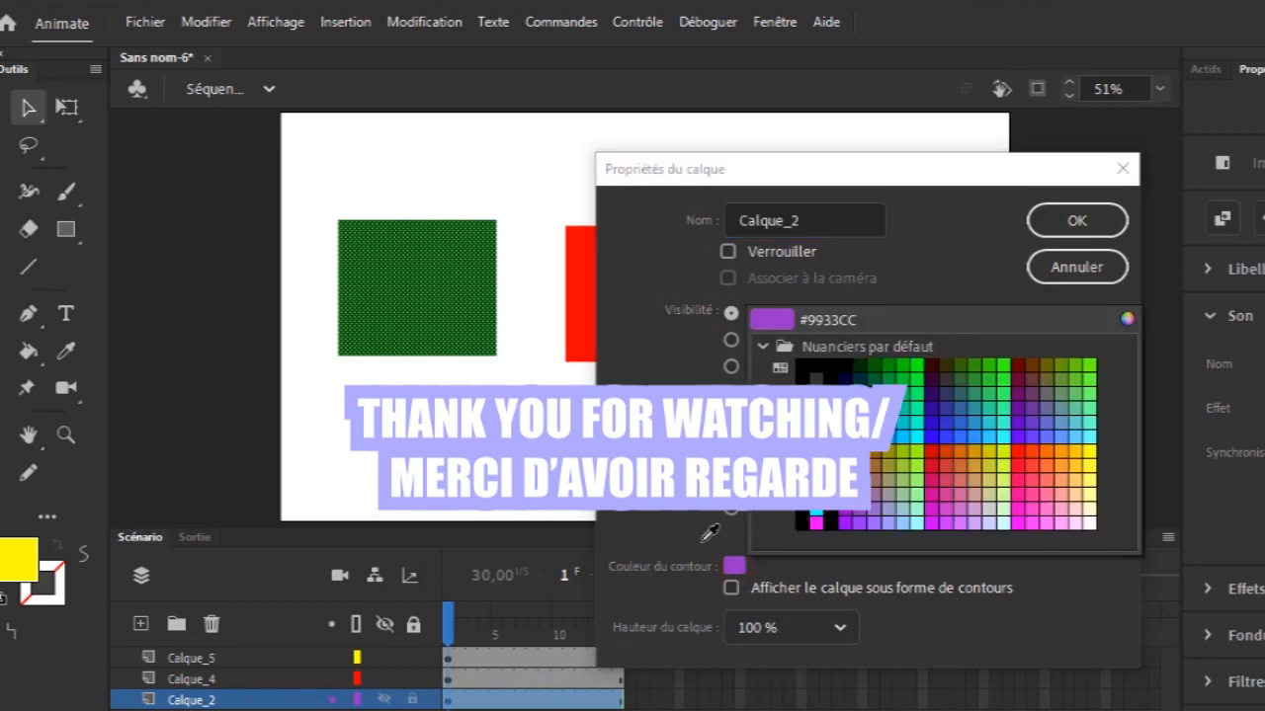
pyautogui.click(421, 280)
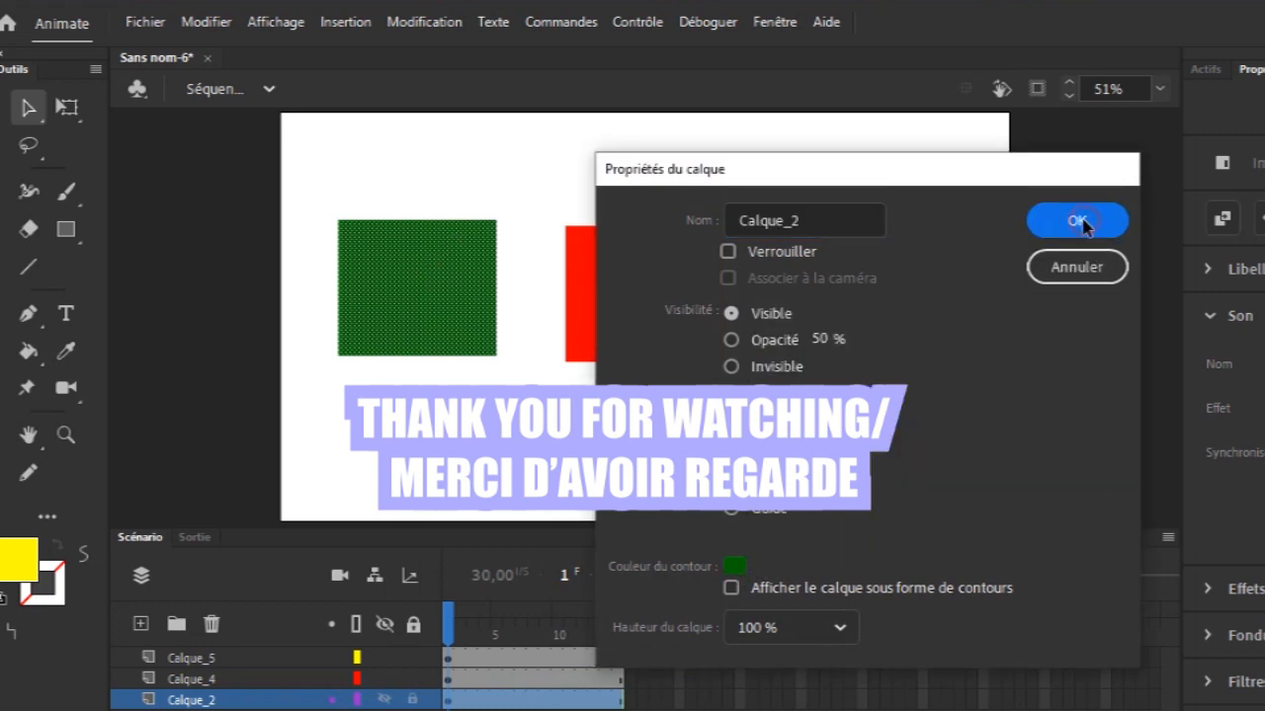
pyautogui.click(1086, 220)
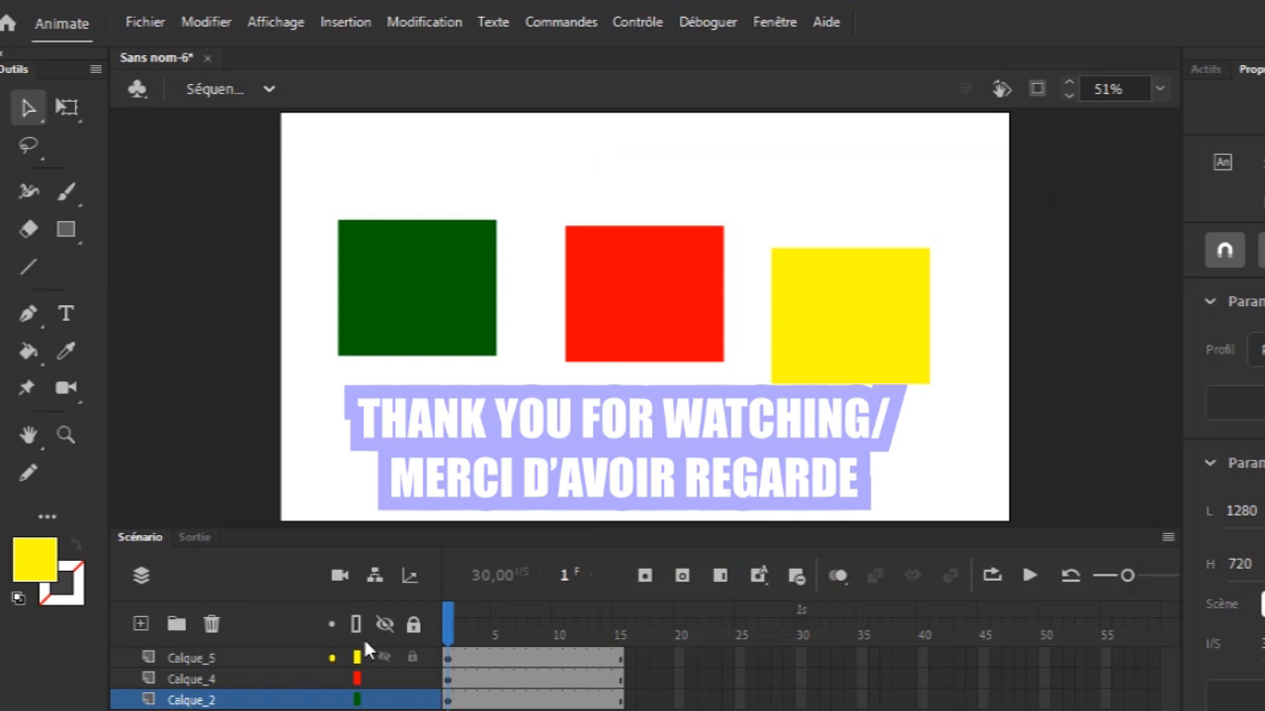
pyautogui.click(292, 657)
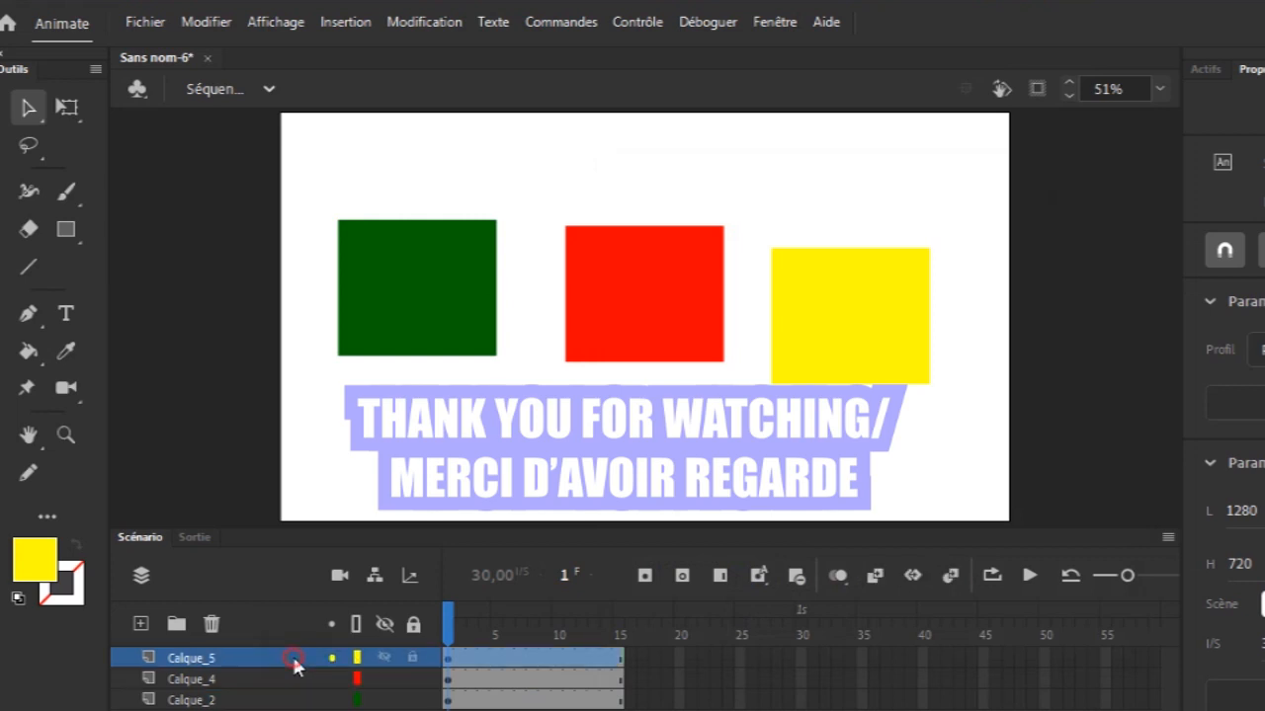
pyautogui.click(285, 683)
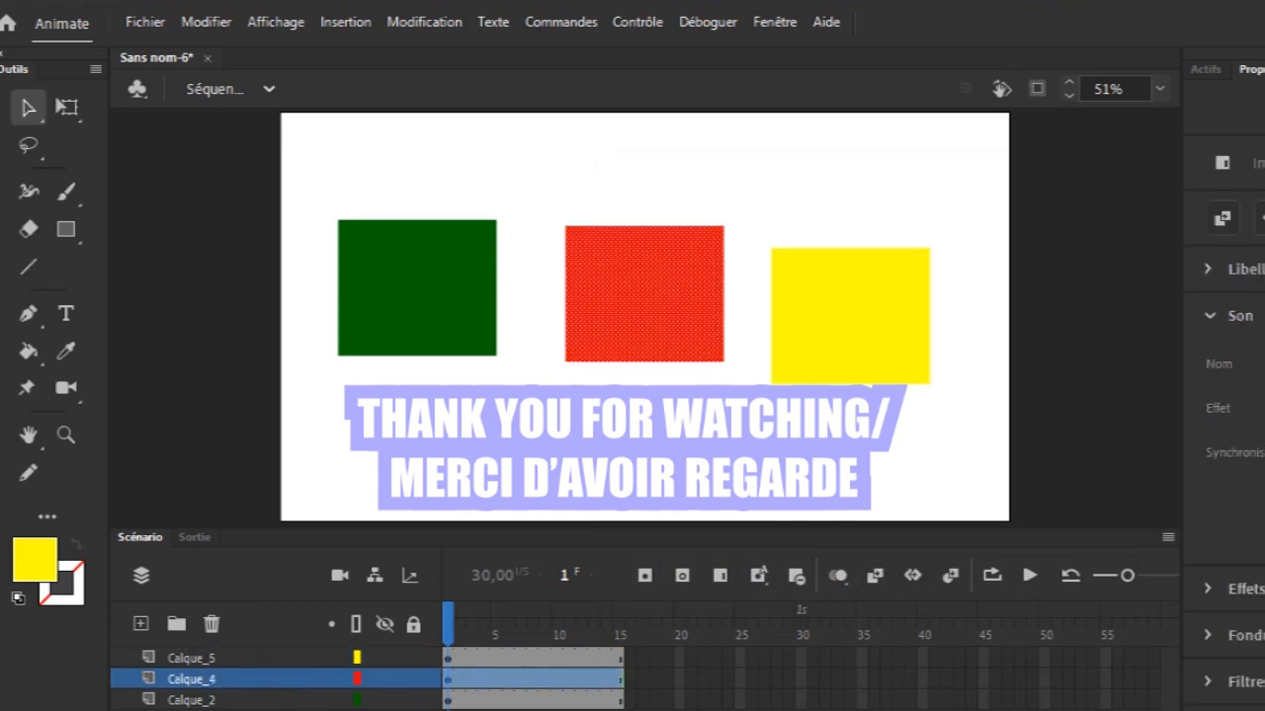